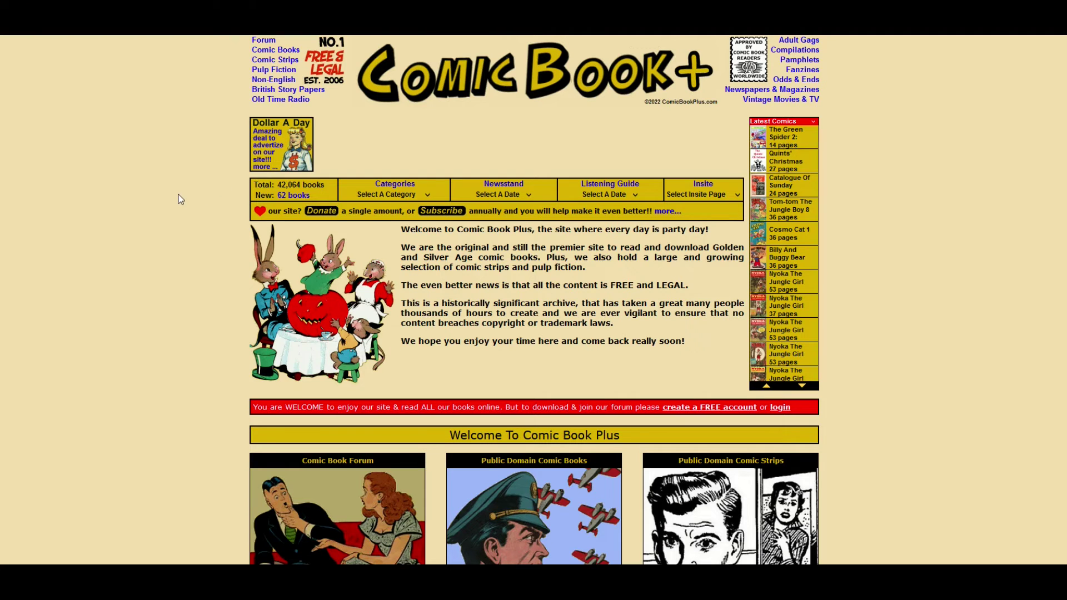
Open the 'Select A Category' list and browse genres like Adventure, Crime, Horror and Western
{"action": "scroll", "coordinate": [179, 198], "scroll_direction": "down", "scroll_amount": 10}
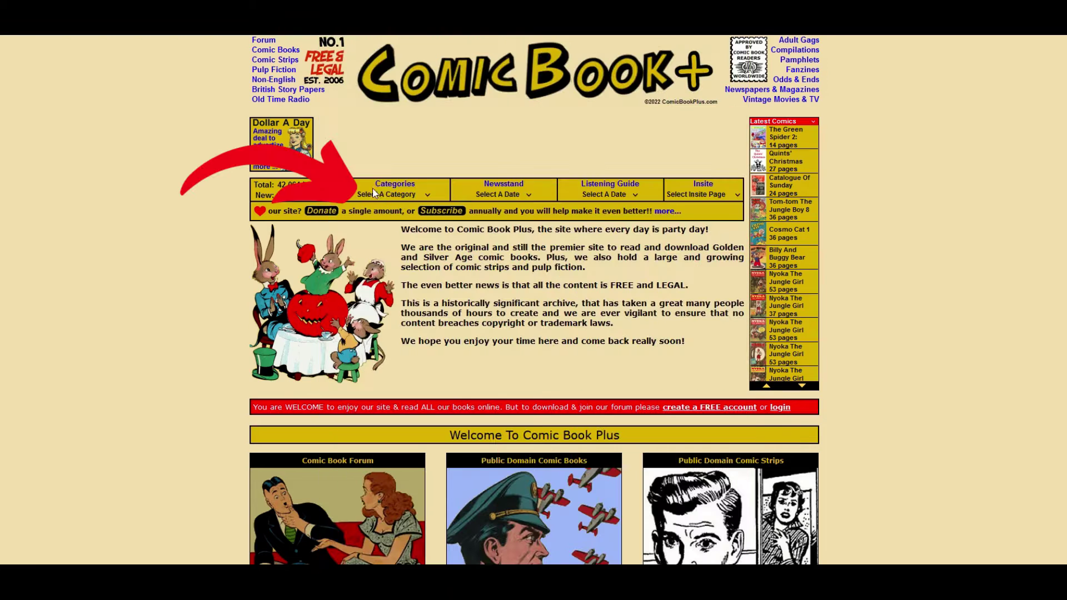
{"action": "left_click", "coordinate": [426, 199]}
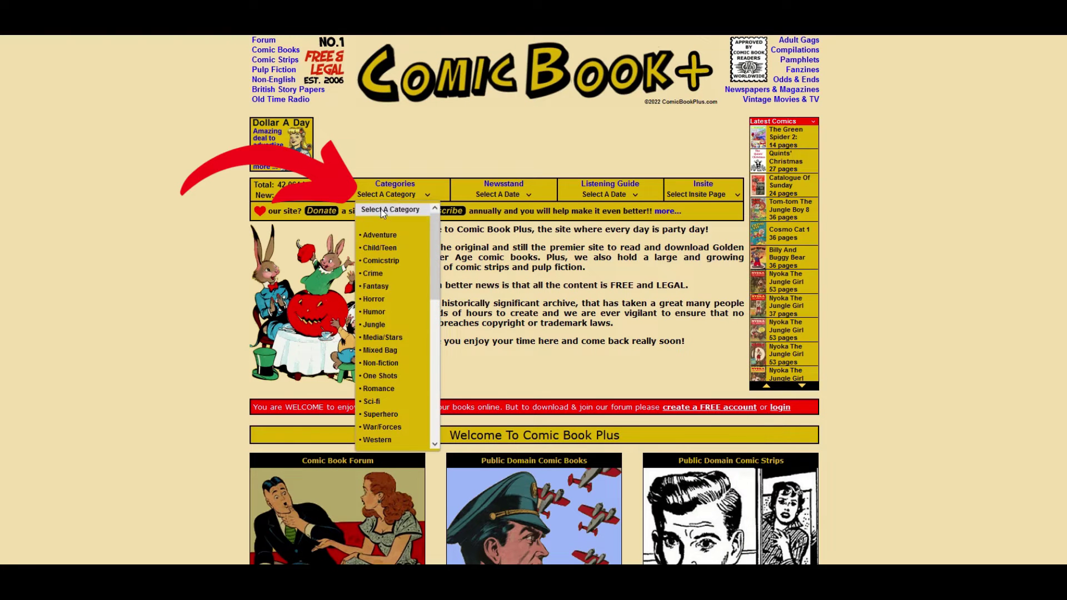
{"action": "scroll", "coordinate": [383, 250], "scroll_direction": "down", "scroll_amount": 5}
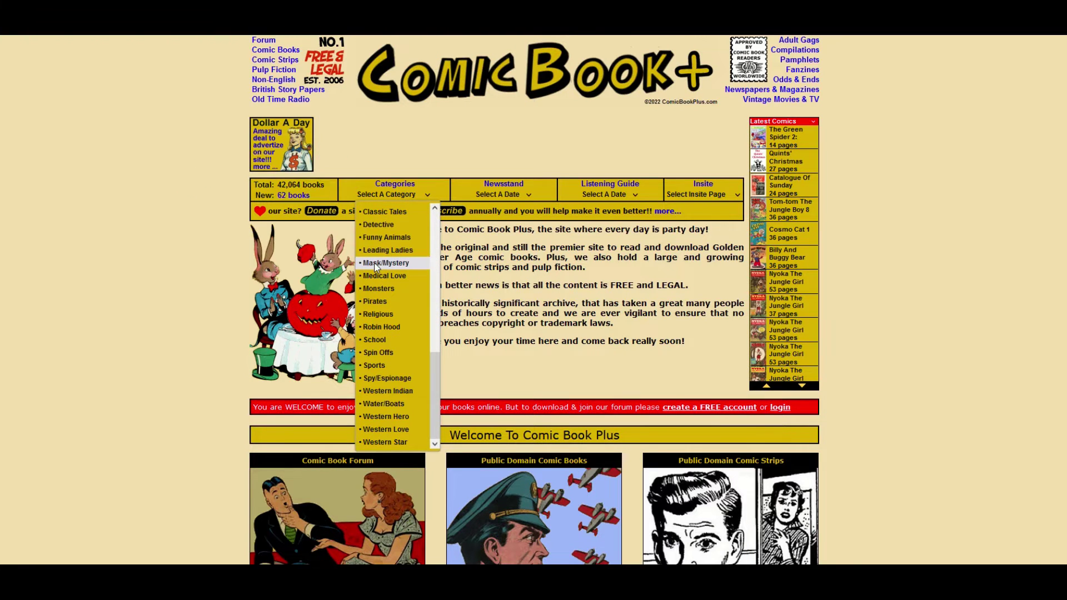
{"action": "scroll", "coordinate": [378, 261], "scroll_direction": "up", "scroll_amount": 3}
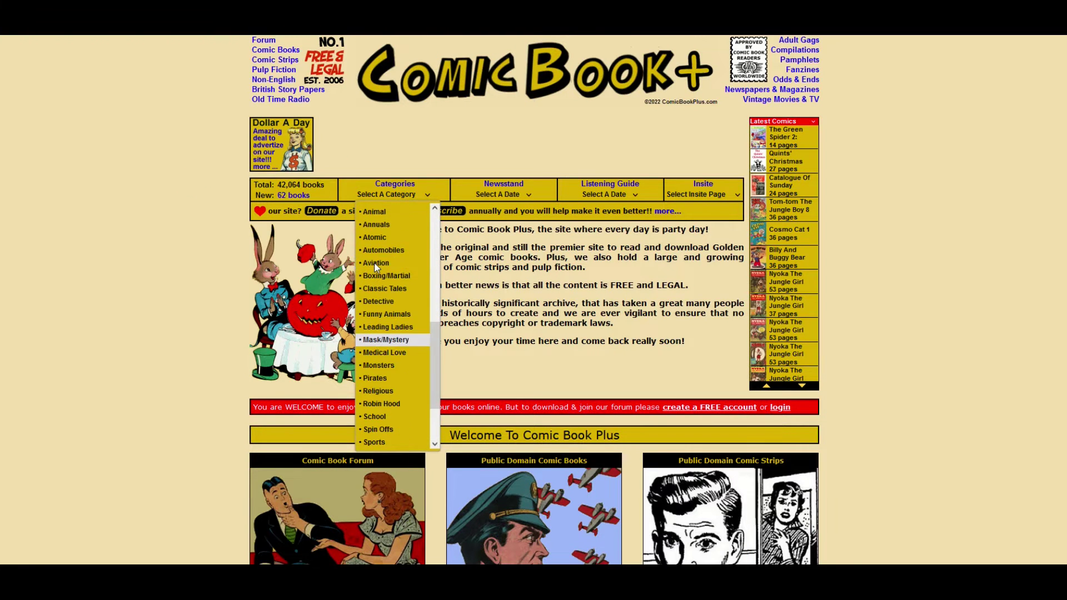
Pick the Funny Animals category and scroll through its comic grid
{"action": "left_click", "coordinate": [384, 314]}
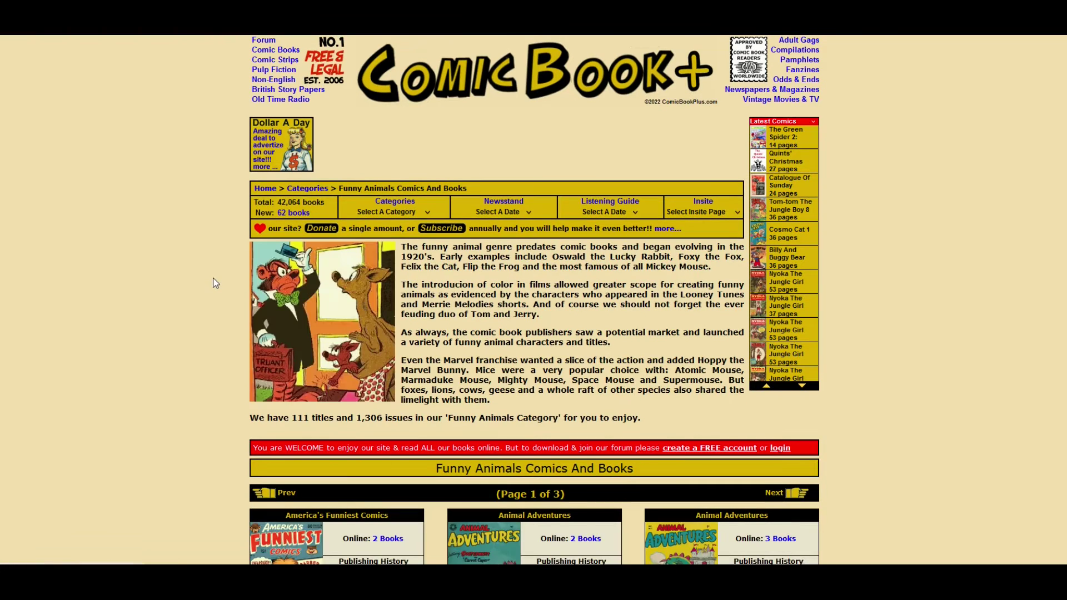
{"action": "scroll", "coordinate": [212, 279], "scroll_direction": "down", "scroll_amount": 6}
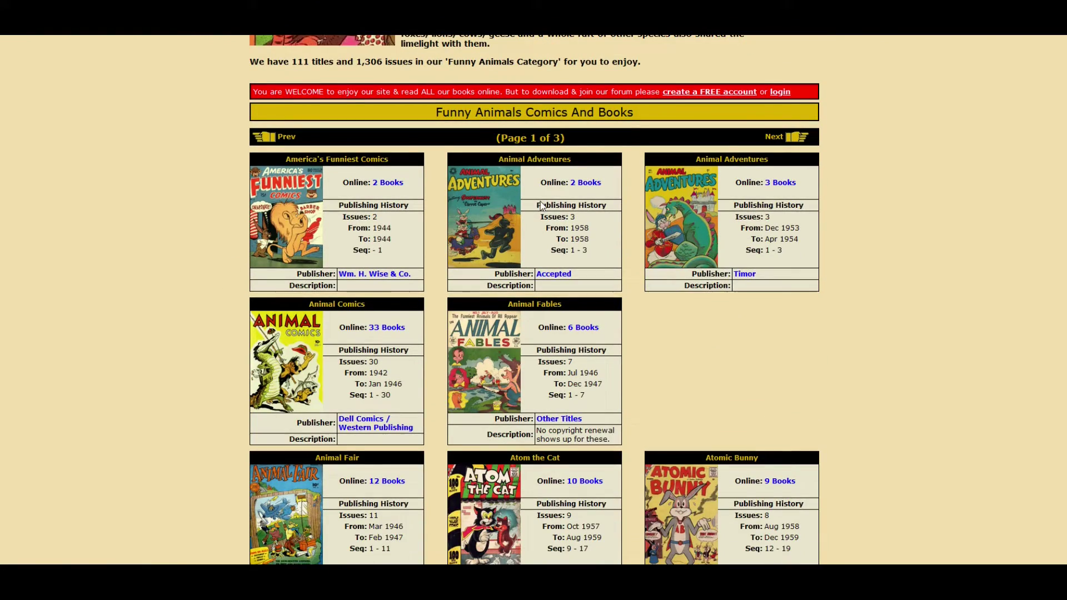
{"action": "scroll", "coordinate": [405, 297], "scroll_direction": "down", "scroll_amount": 2}
{"action": "scroll", "coordinate": [462, 215], "scroll_direction": "up", "scroll_amount": 3}
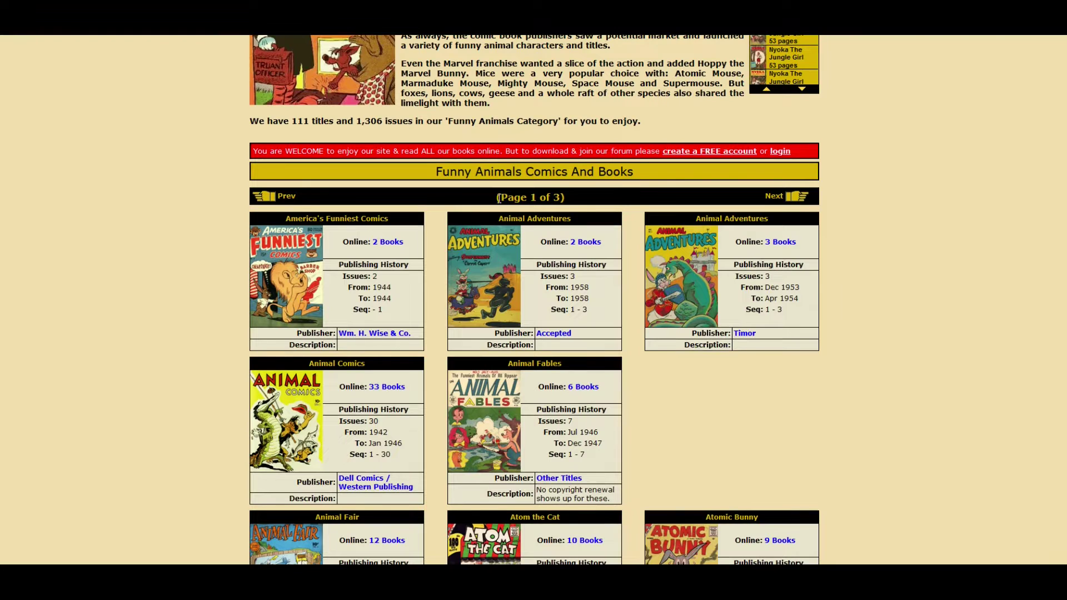
Highlight the 'Page 1 of 3' heading and scroll to Frisky Animals on Parade 1
{"action": "left_click_drag", "start_coordinate": [498, 198], "coordinate": [765, 197]}
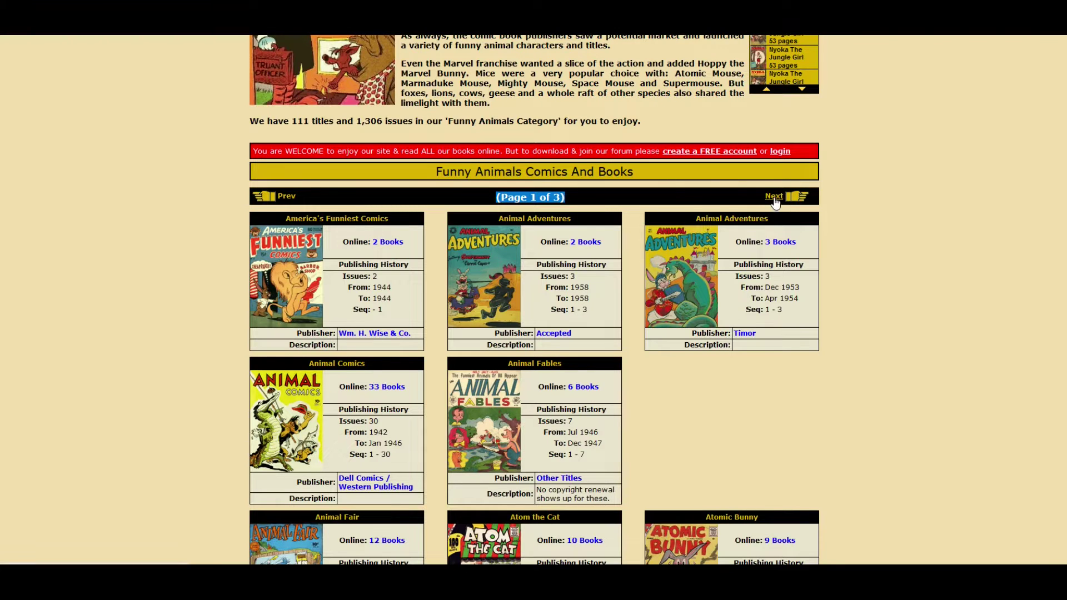
{"action": "scroll", "coordinate": [181, 254], "scroll_direction": "down", "scroll_amount": 2}
{"action": "scroll", "coordinate": [181, 253], "scroll_direction": "down", "scroll_amount": 3}
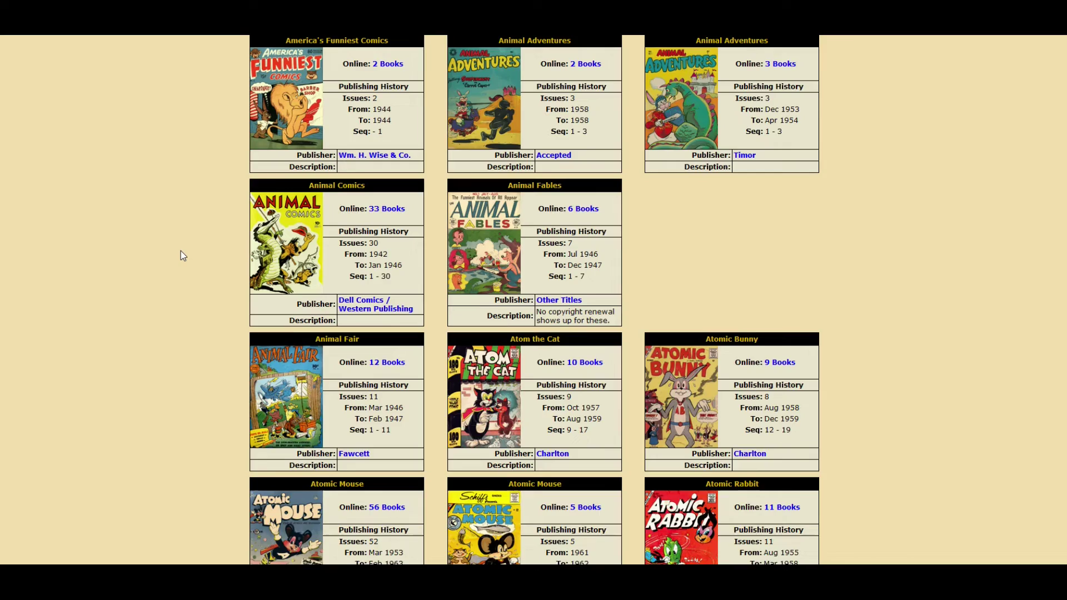
{"action": "scroll", "coordinate": [181, 256], "scroll_direction": "up", "scroll_amount": 3}
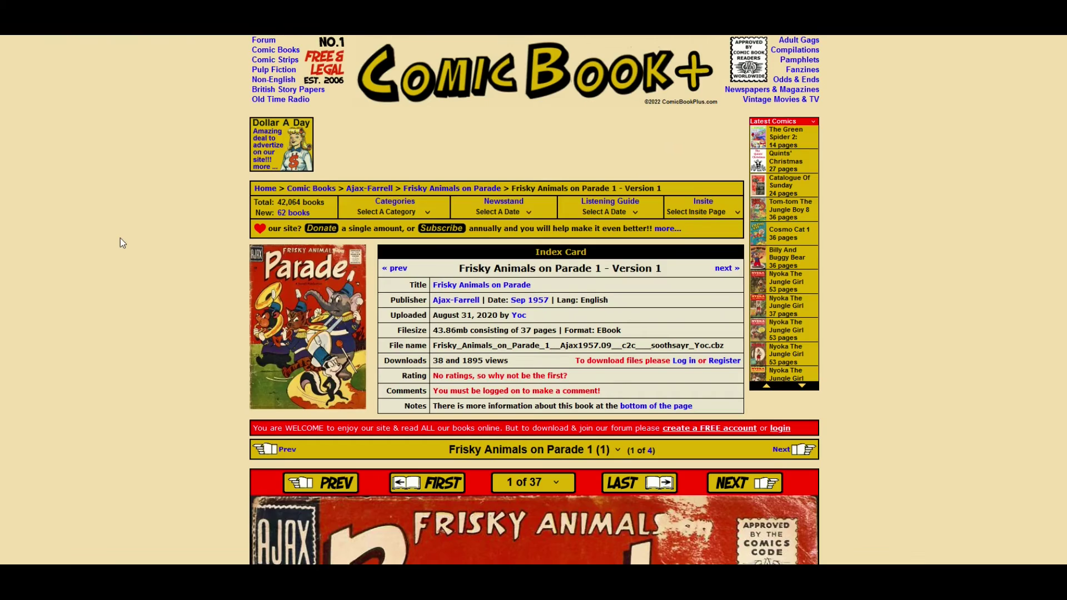
Scroll over the comic's cover and advance to page 2
{"action": "scroll", "coordinate": [120, 243], "scroll_direction": "down", "scroll_amount": 1}
{"action": "scroll", "coordinate": [131, 271], "scroll_direction": "down", "scroll_amount": 6}
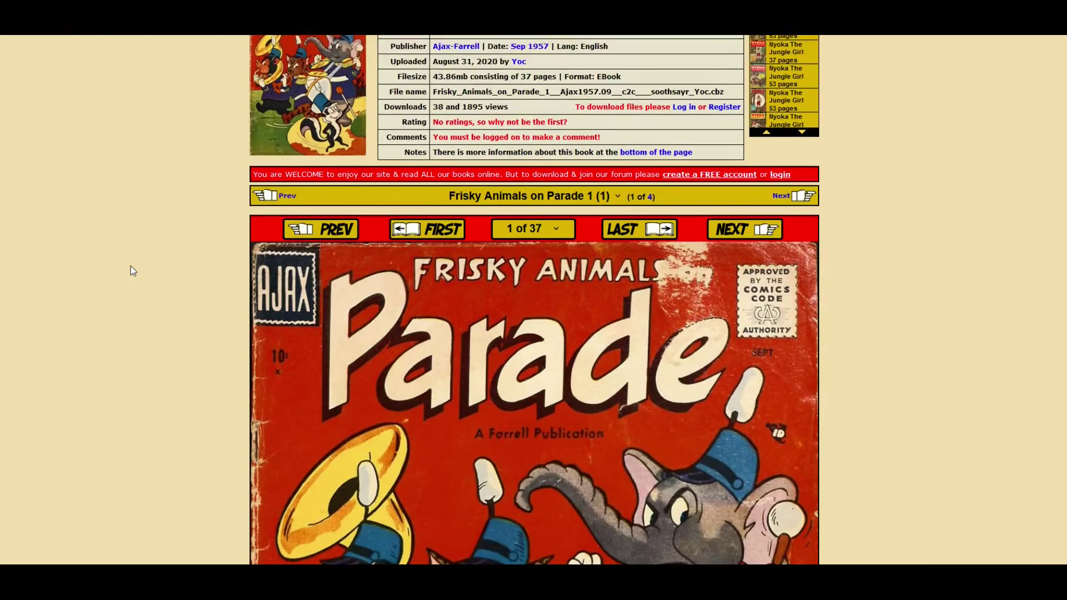
{"action": "scroll", "coordinate": [131, 271], "scroll_direction": "down", "scroll_amount": 1}
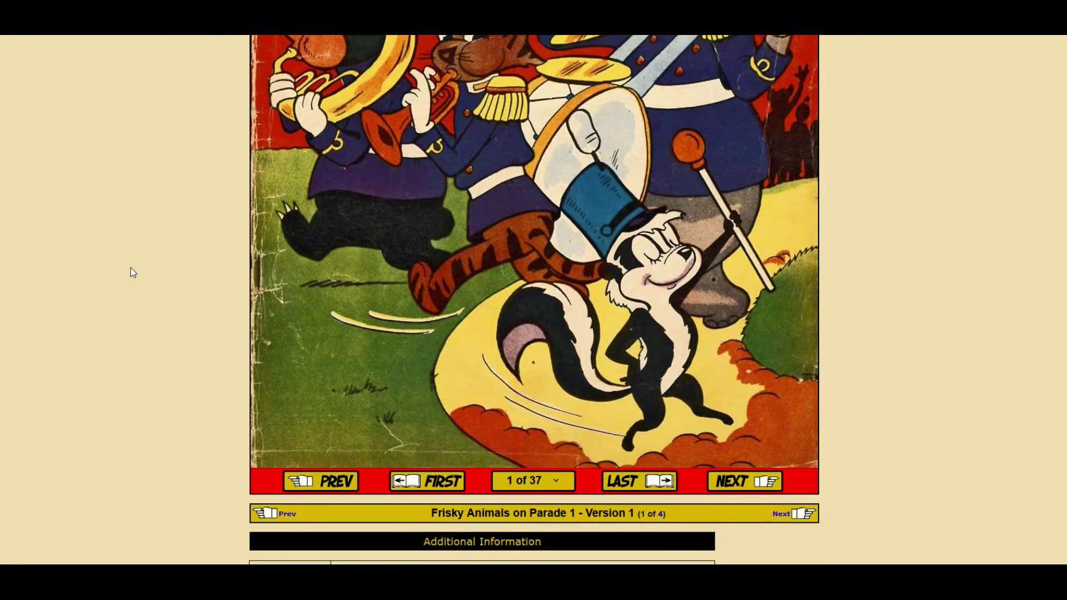
{"action": "scroll", "coordinate": [132, 267], "scroll_direction": "up", "scroll_amount": 6}
{"action": "scroll", "coordinate": [131, 268], "scroll_direction": "up", "scroll_amount": 2}
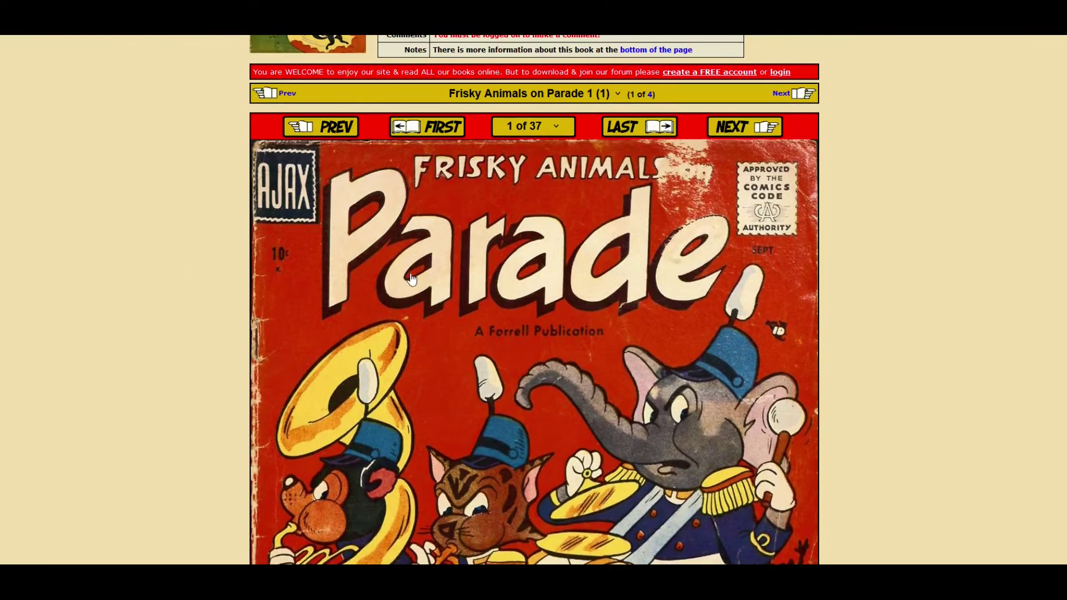
{"action": "left_click", "coordinate": [412, 280]}
{"action": "scroll", "coordinate": [427, 312], "scroll_direction": "down", "scroll_amount": 1}
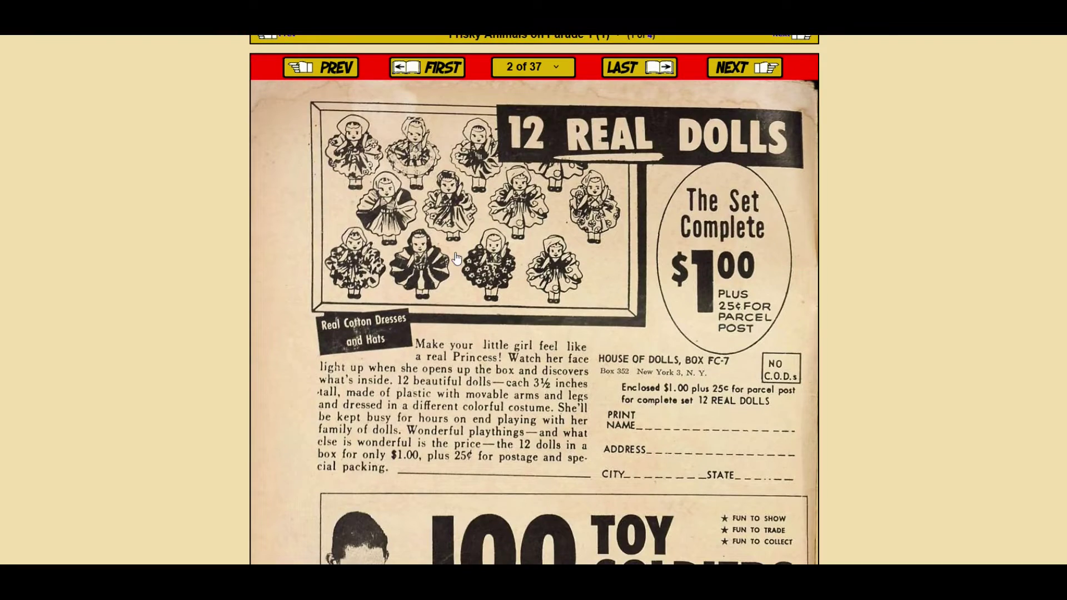
Page onward through the comic from page 3 toward page 10
{"action": "left_click", "coordinate": [456, 256]}
{"action": "left_click", "coordinate": [459, 286]}
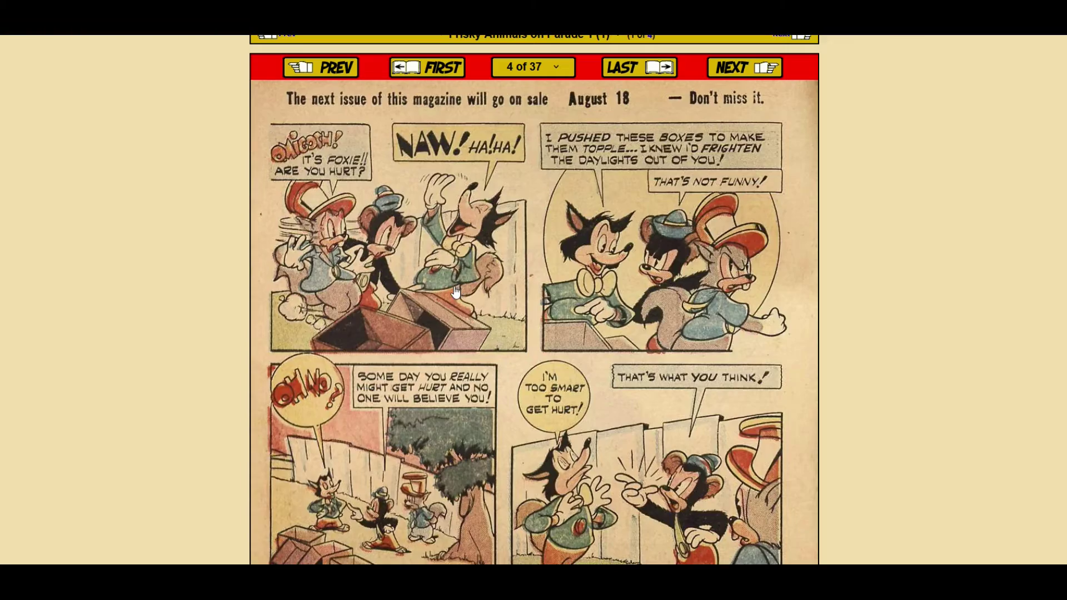
{"action": "left_click", "coordinate": [456, 292]}
{"action": "left_click", "coordinate": [457, 292]}
{"action": "left_click", "coordinate": [461, 291]}
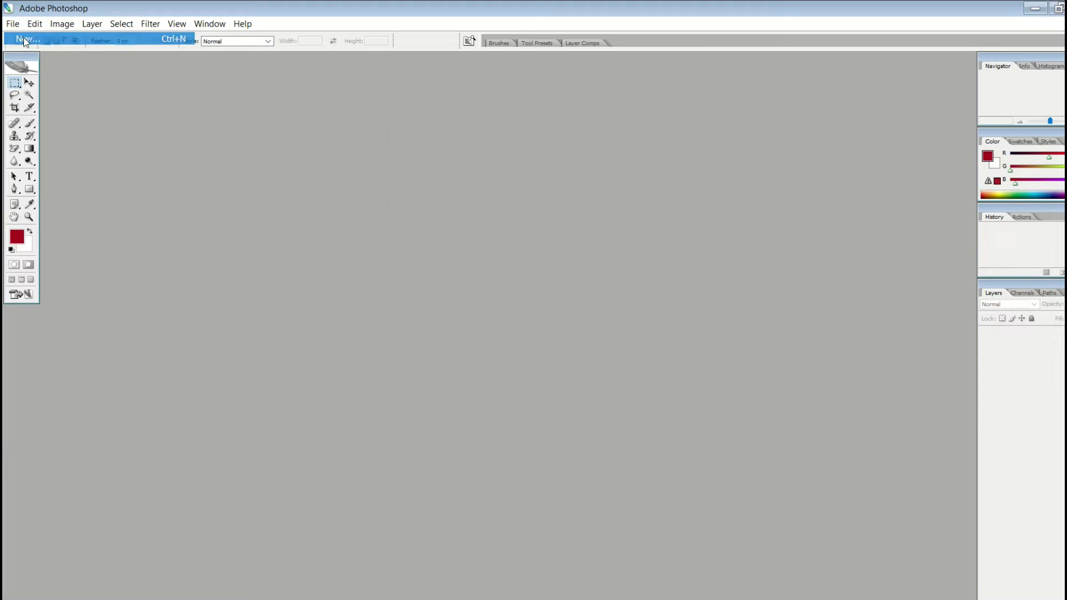
Create a transparent 2900 × 4060 px, 300 ppi document and maximize its window
{"action": "key", "text": "ctrl+n"}
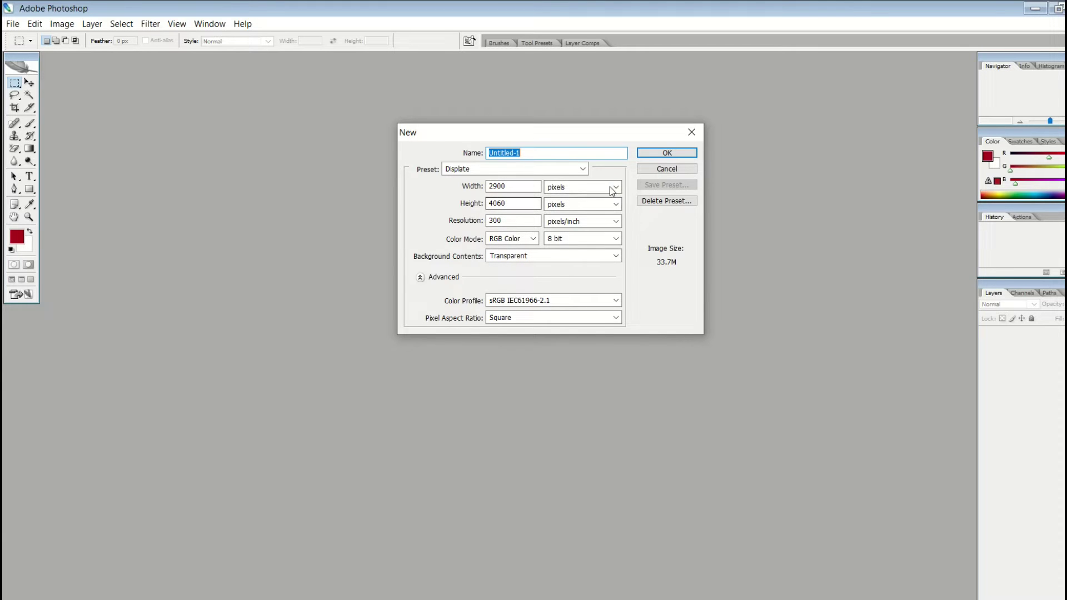
{"action": "left_click", "coordinate": [667, 152]}
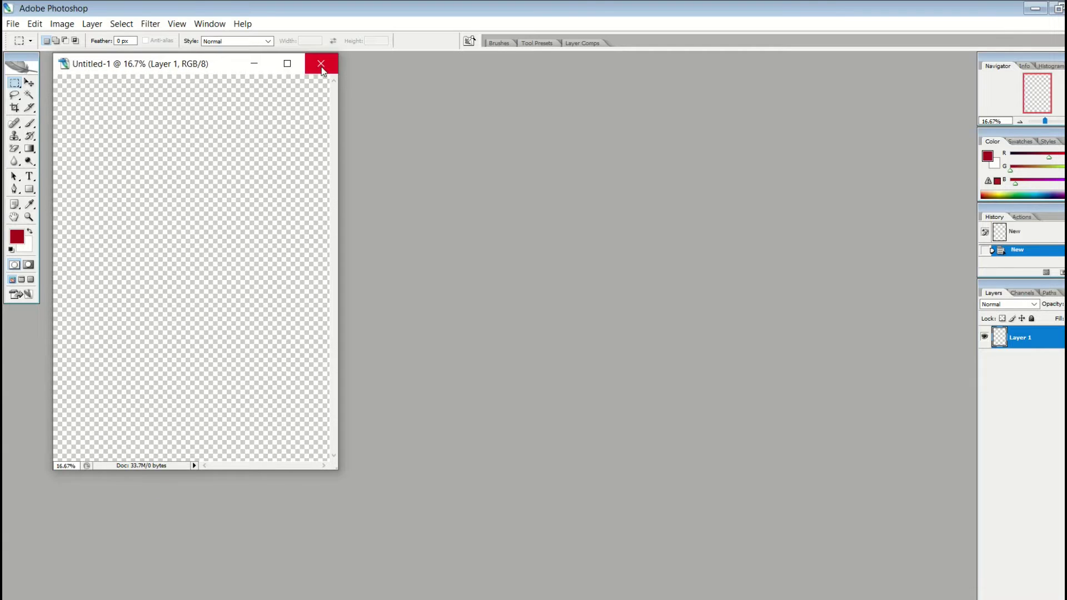
{"action": "left_click", "coordinate": [287, 63]}
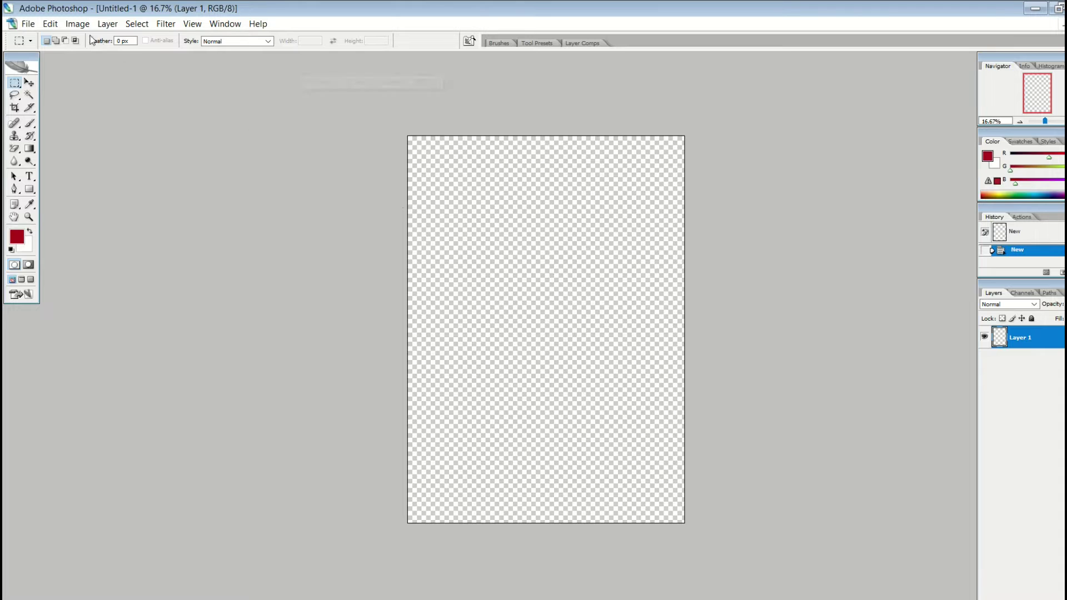
Place the Icicle Ike comic page on the canvas and fit it on screen
{"action": "left_click", "coordinate": [34, 28]}
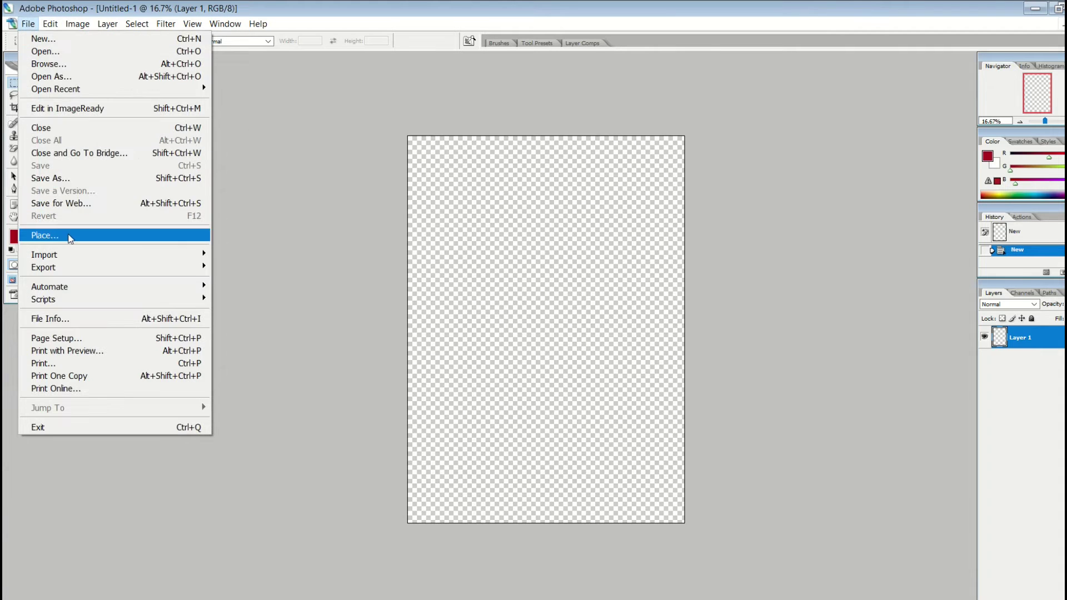
{"action": "left_click", "coordinate": [71, 234]}
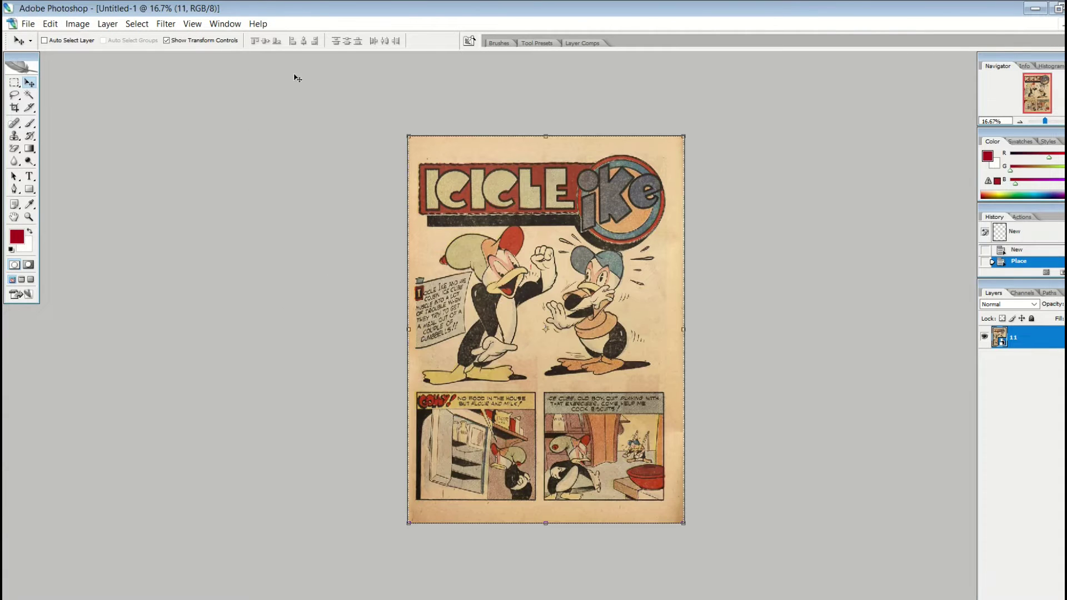
{"action": "left_click", "coordinate": [192, 23]}
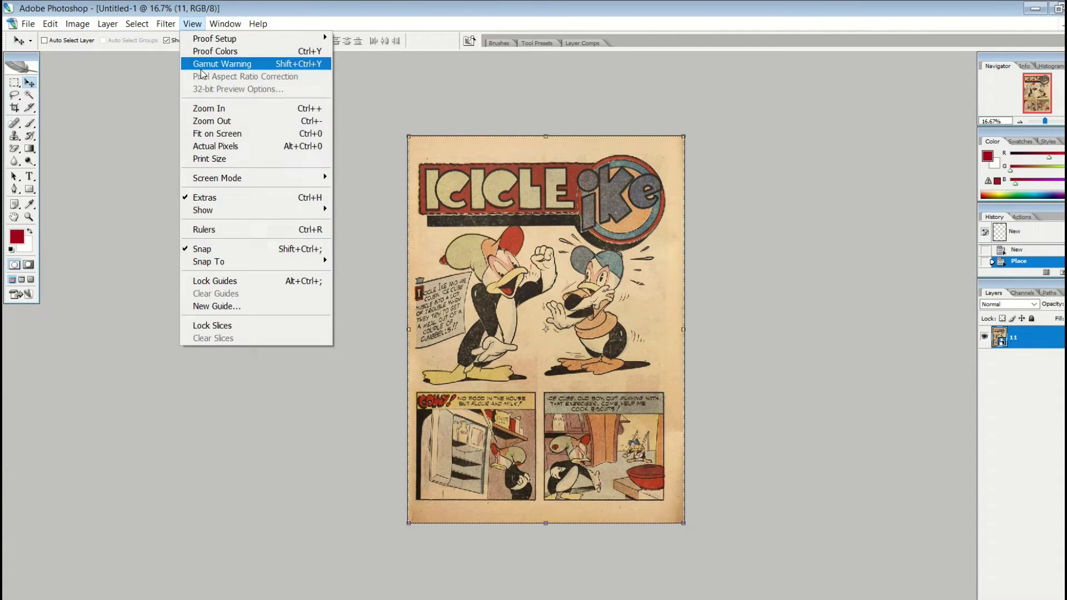
{"action": "left_click", "coordinate": [202, 136]}
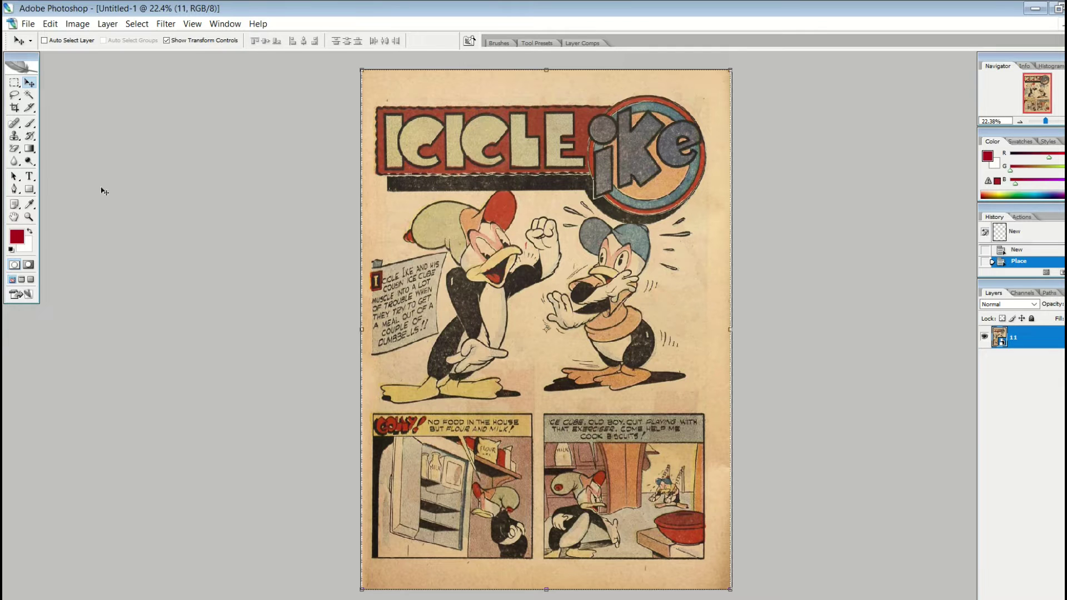
Rasterize the placed page and erase the background from the left edge toward the ICICLE title
{"action": "left_click_drag", "start_coordinate": [14, 149], "coordinate": [61, 146]}
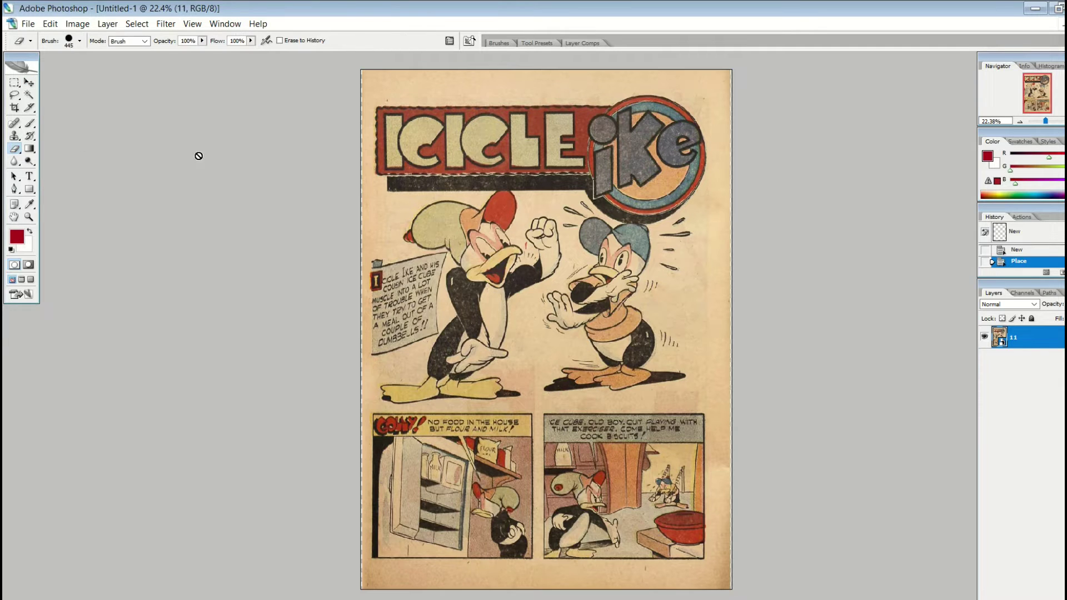
{"action": "left_click", "coordinate": [381, 161]}
{"action": "left_click", "coordinate": [516, 242]}
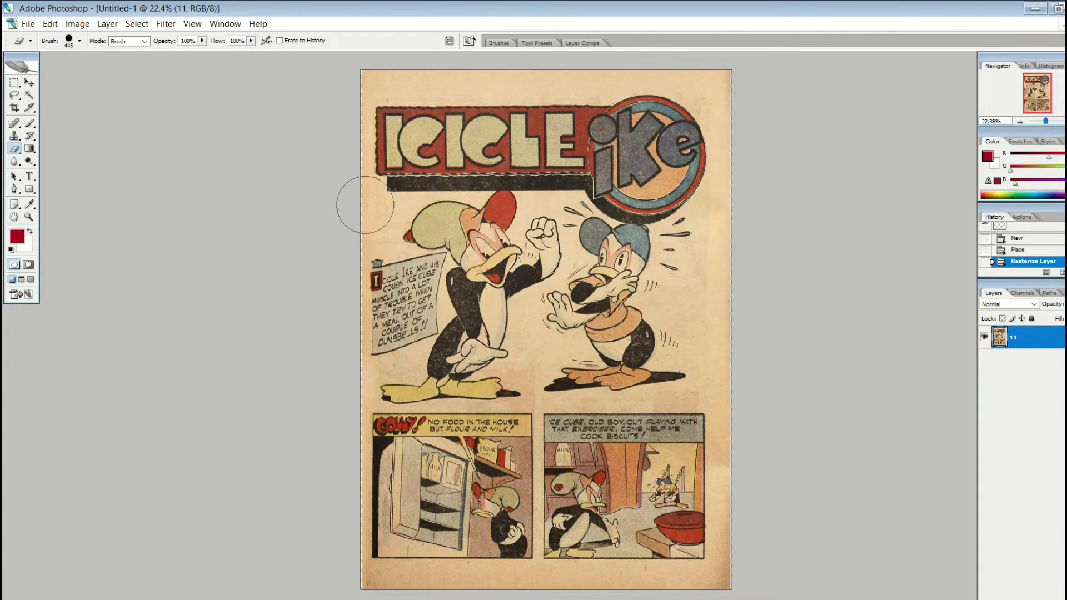
{"action": "mouse_move", "coordinate": [364, 204]}
{"action": "left_mouse_down"}
{"action": "mouse_move", "coordinate": [437, 154]}
{"action": "mouse_move", "coordinate": [459, 160]}
{"action": "mouse_move", "coordinate": [499, 139]}
{"action": "mouse_move", "coordinate": [522, 137]}
{"action": "mouse_move", "coordinate": [564, 171]}
{"action": "mouse_move", "coordinate": [596, 251]}
{"action": "mouse_move", "coordinate": [582, 300]}
{"action": "mouse_move", "coordinate": [555, 310]}
{"action": "mouse_move", "coordinate": [558, 384]}
{"action": "left_mouse_up"}
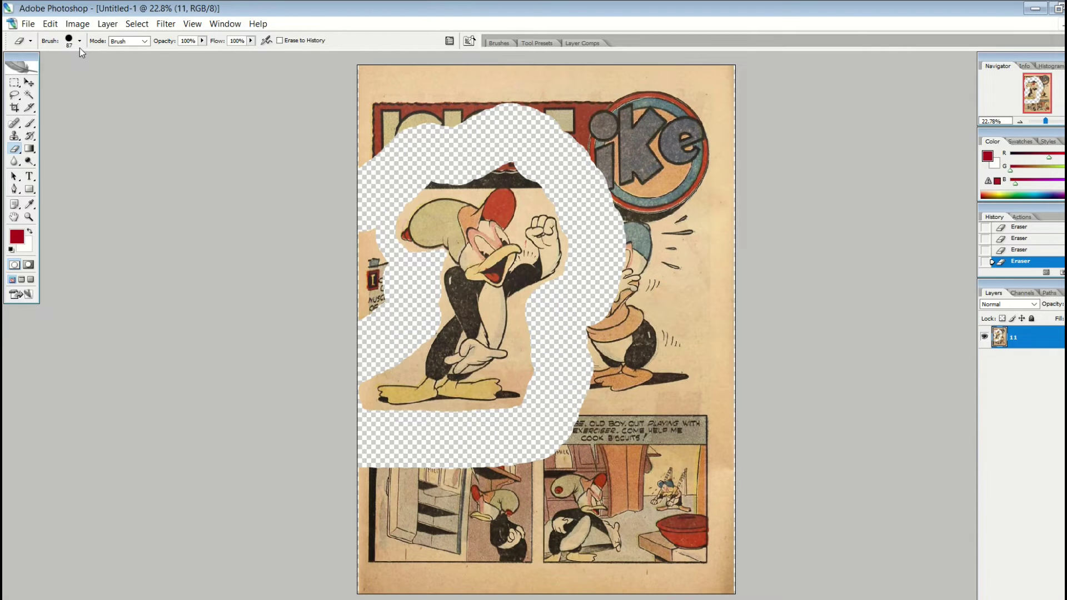
Enlarge the eraser to 414 px, erase across the top of the page, then fit to screen
{"action": "left_click", "coordinate": [79, 41]}
{"action": "left_click", "coordinate": [120, 73]}
{"action": "mouse_move", "coordinate": [383, 83]}
{"action": "left_mouse_down"}
{"action": "mouse_move", "coordinate": [678, 72]}
{"action": "mouse_move", "coordinate": [721, 110]}
{"action": "mouse_move", "coordinate": [381, 119]}
{"action": "mouse_move", "coordinate": [362, 107]}
{"action": "mouse_move", "coordinate": [364, 269]}
{"action": "mouse_move", "coordinate": [341, 441]}
{"action": "mouse_move", "coordinate": [373, 578]}
{"action": "mouse_move", "coordinate": [748, 583]}
{"action": "left_mouse_up"}
{"action": "key", "text": "ctrl+alt+0"}
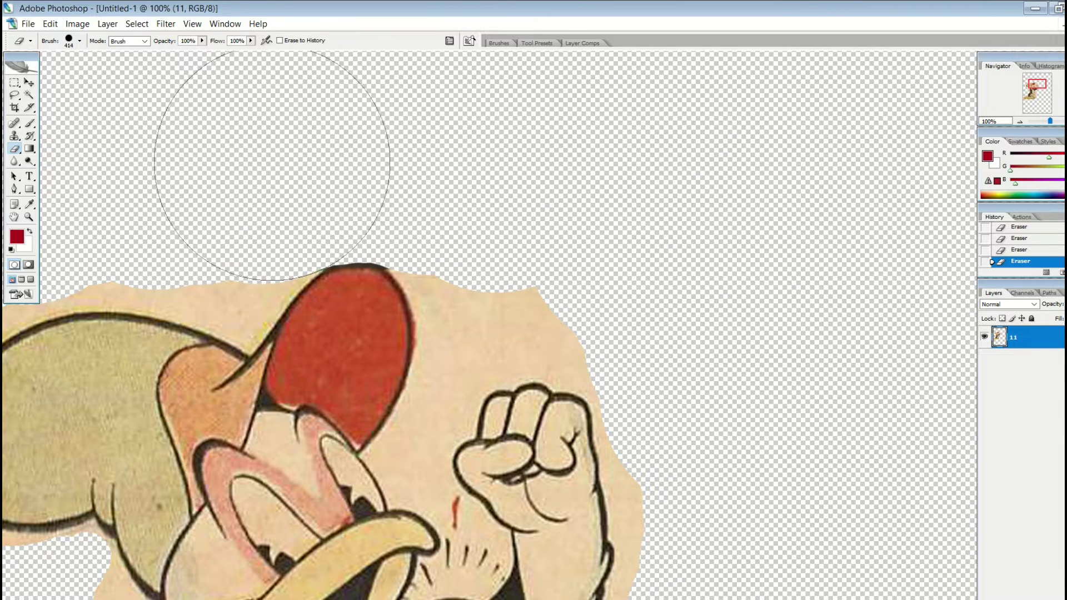
{"action": "left_click", "coordinate": [192, 24]}
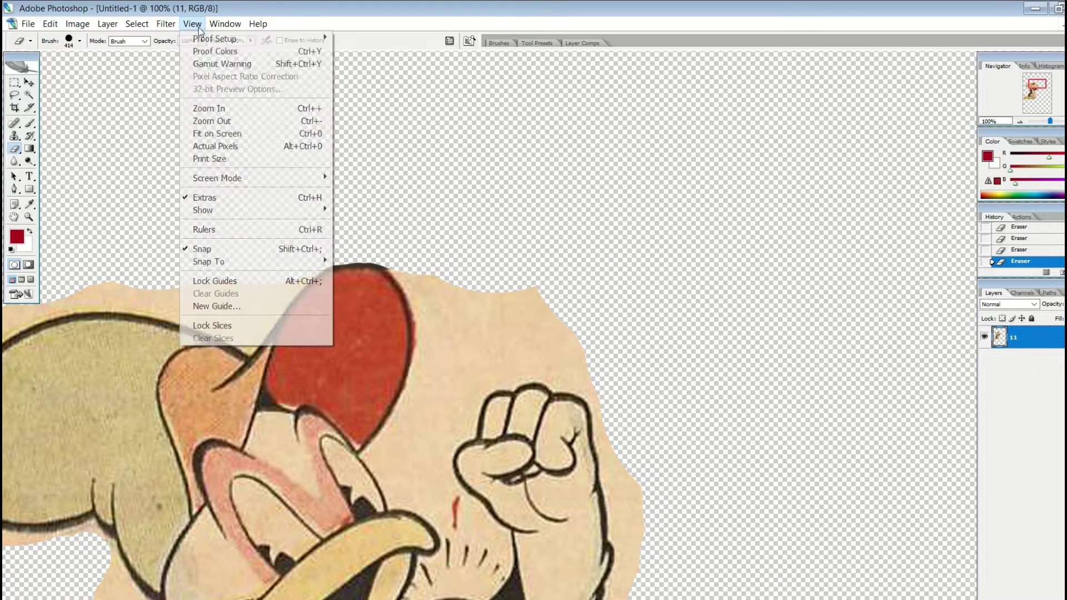
{"action": "left_click", "coordinate": [212, 134]}
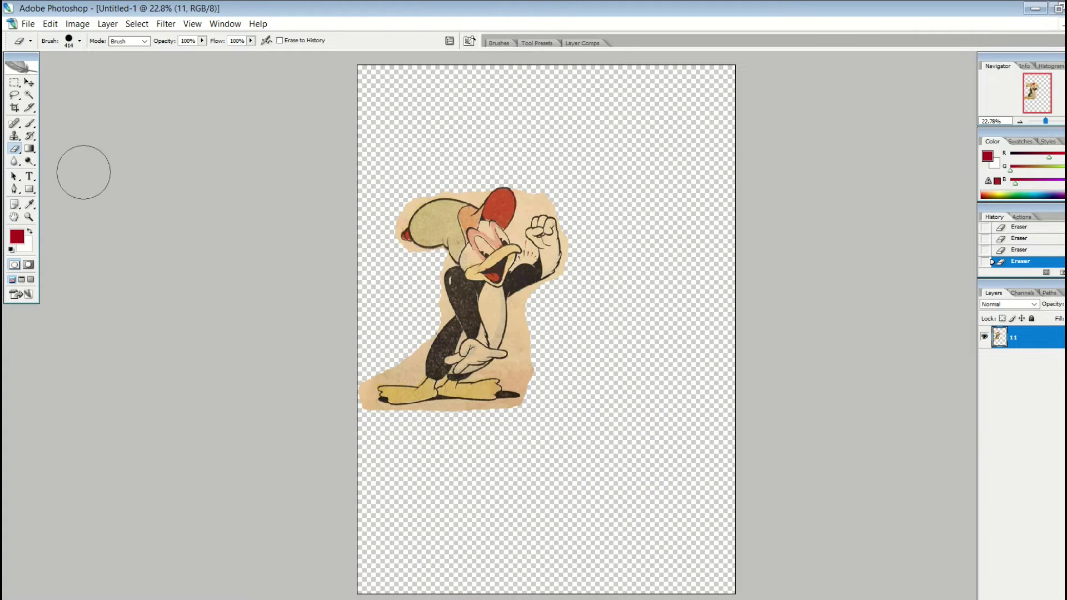
Magic-erase the red cap, coloured chest, paper background and beige fist areas
{"action": "left_click_drag", "start_coordinate": [14, 149], "coordinate": [71, 171]}
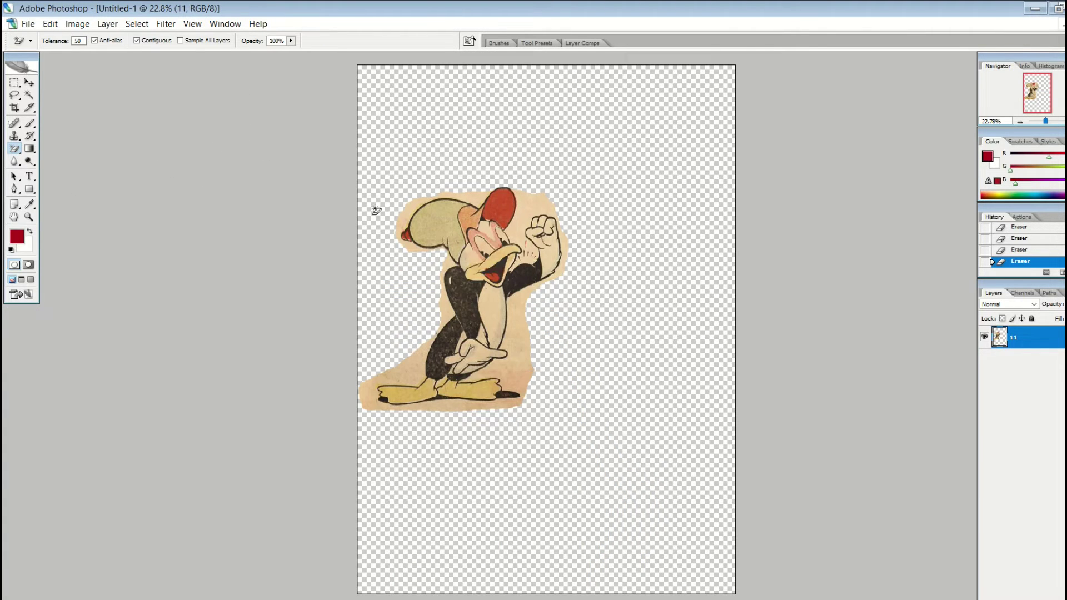
{"action": "left_click", "coordinate": [488, 210]}
{"action": "left_click", "coordinate": [447, 220]}
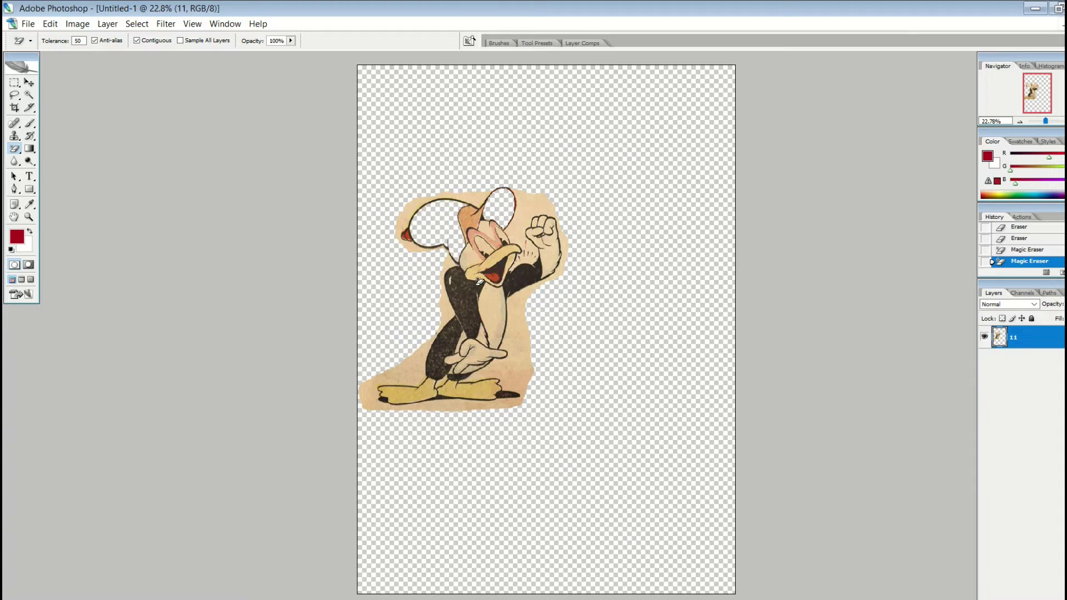
{"action": "left_click", "coordinate": [506, 323]}
{"action": "left_click", "coordinate": [516, 342]}
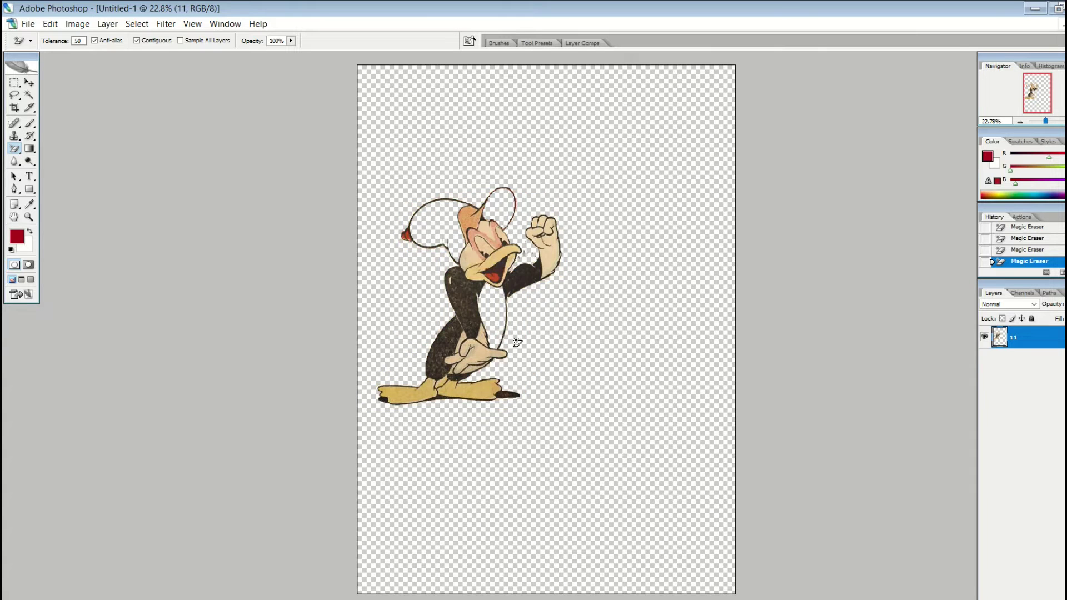
{"action": "left_click", "coordinate": [549, 264]}
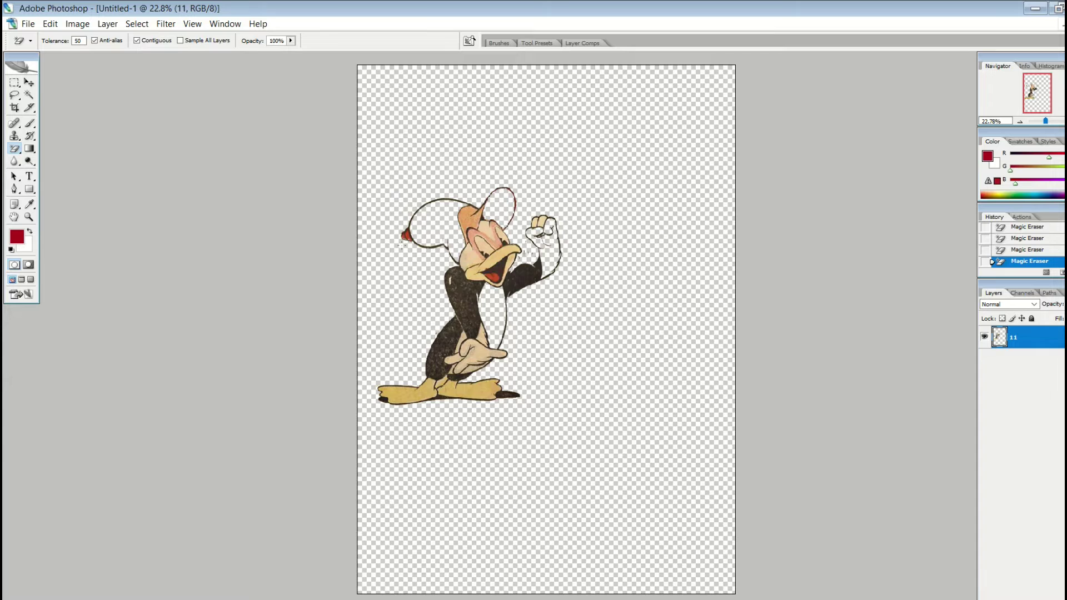
Scale the figure up to about 167% with Free Transform, apply it, and start Save As
{"action": "key", "text": "shift+e"}
{"action": "left_click", "coordinate": [29, 83]}
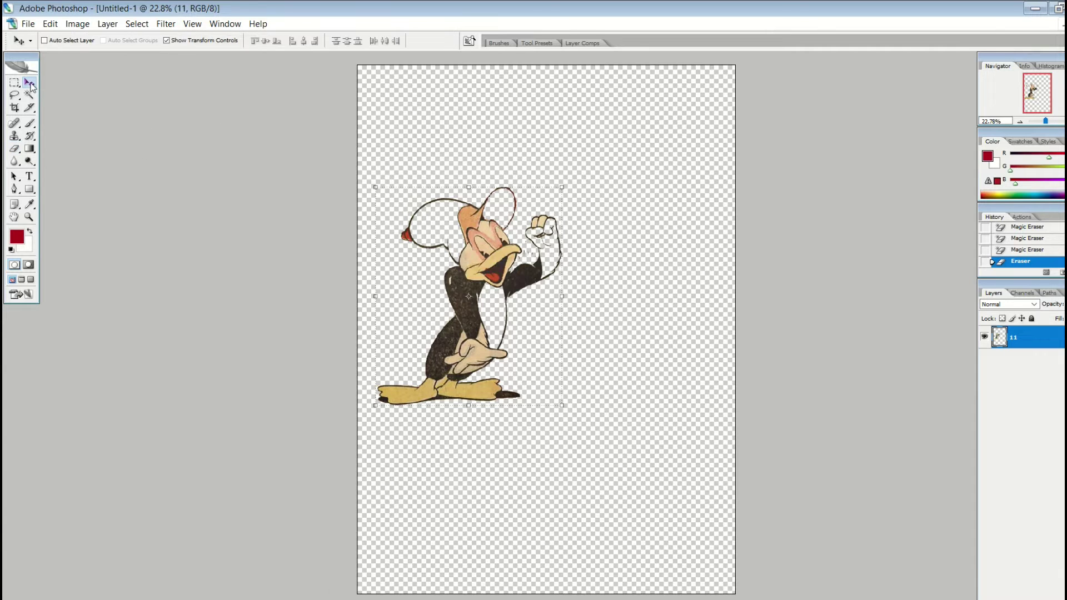
{"action": "left_click_drag", "start_coordinate": [559, 405], "coordinate": [698, 513]}
{"action": "left_click", "coordinate": [27, 85]}
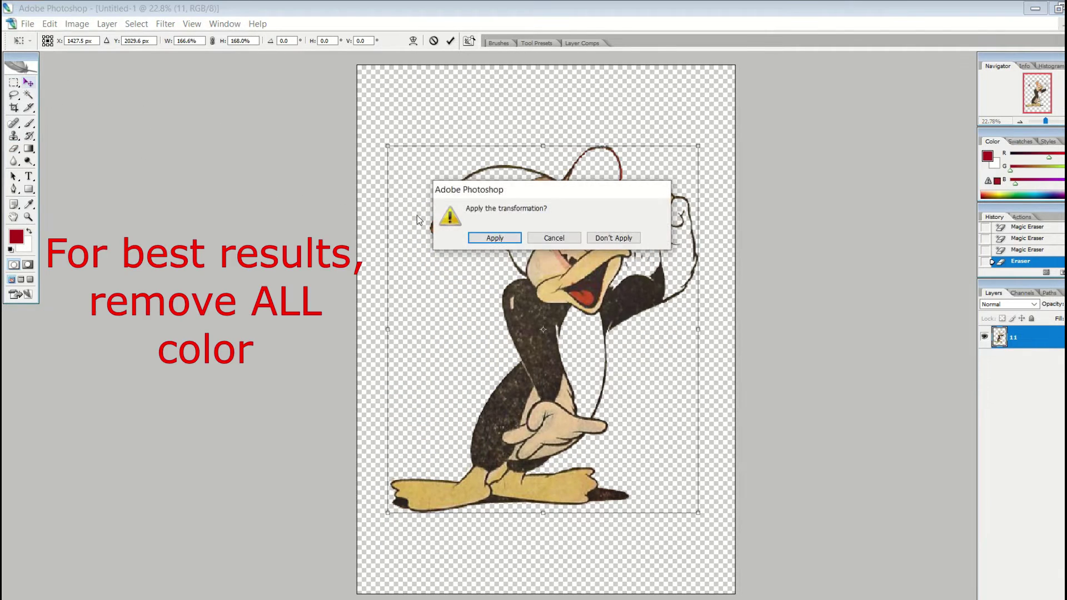
{"action": "left_click", "coordinate": [485, 235]}
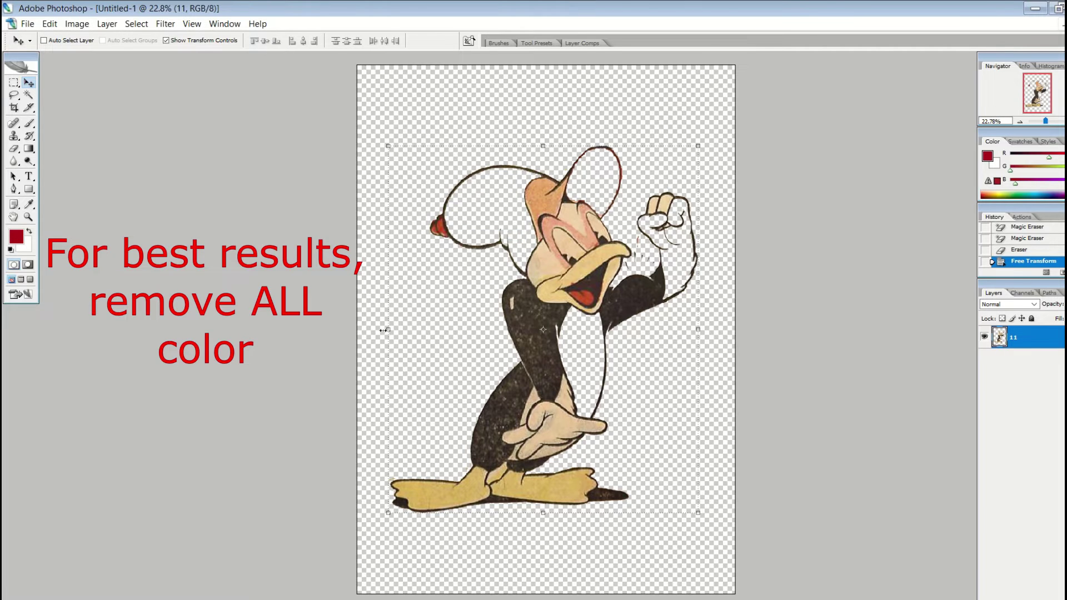
{"action": "left_click", "coordinate": [27, 23]}
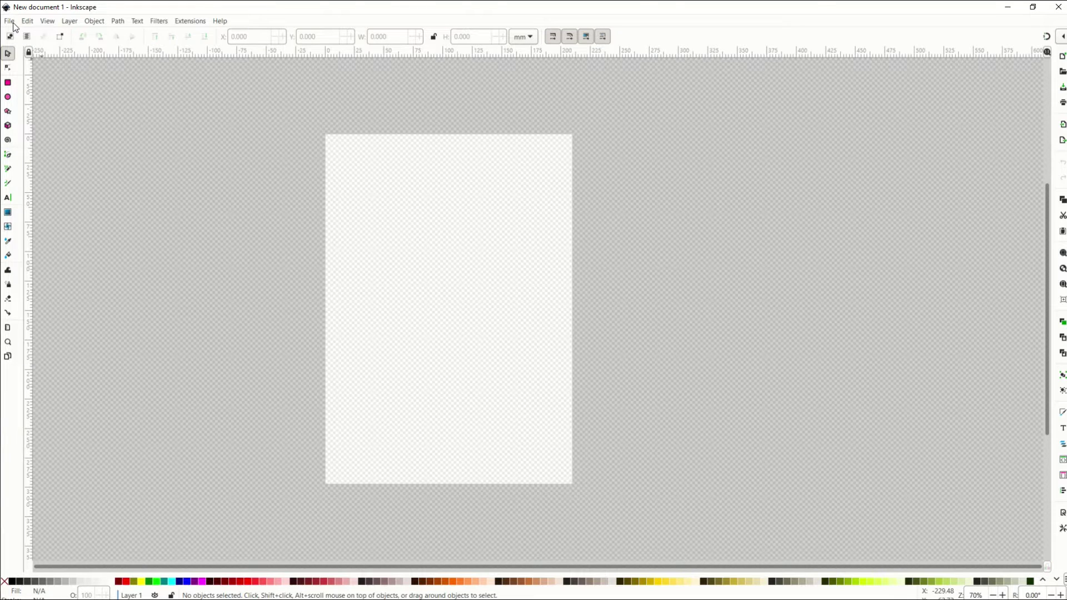
Import CARTOON copy.png into the new Inkscape document as an embedded image
{"action": "left_click", "coordinate": [10, 21]}
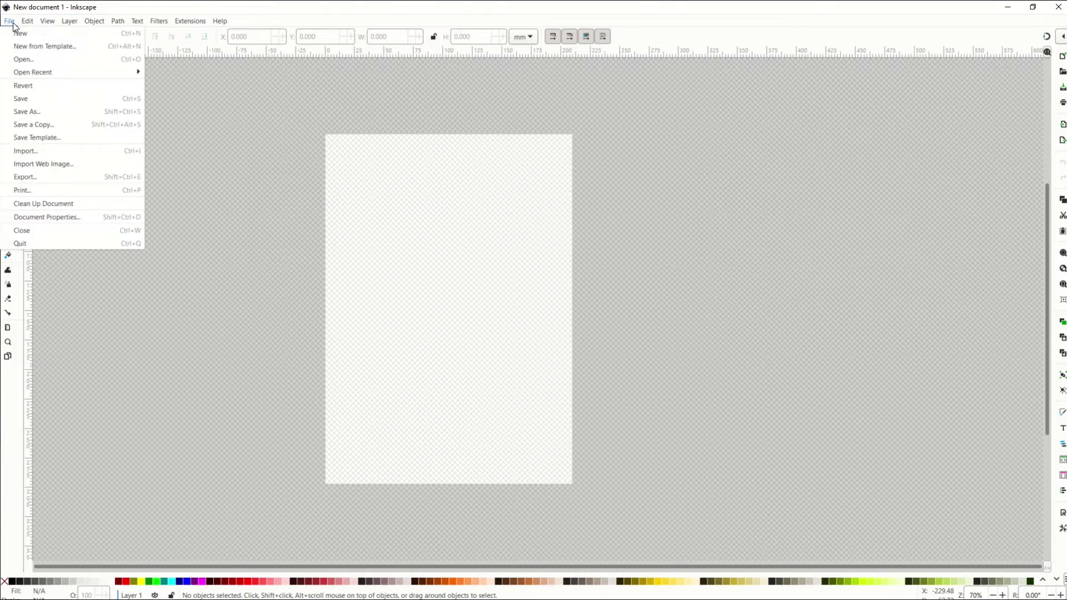
{"action": "left_click", "coordinate": [22, 60]}
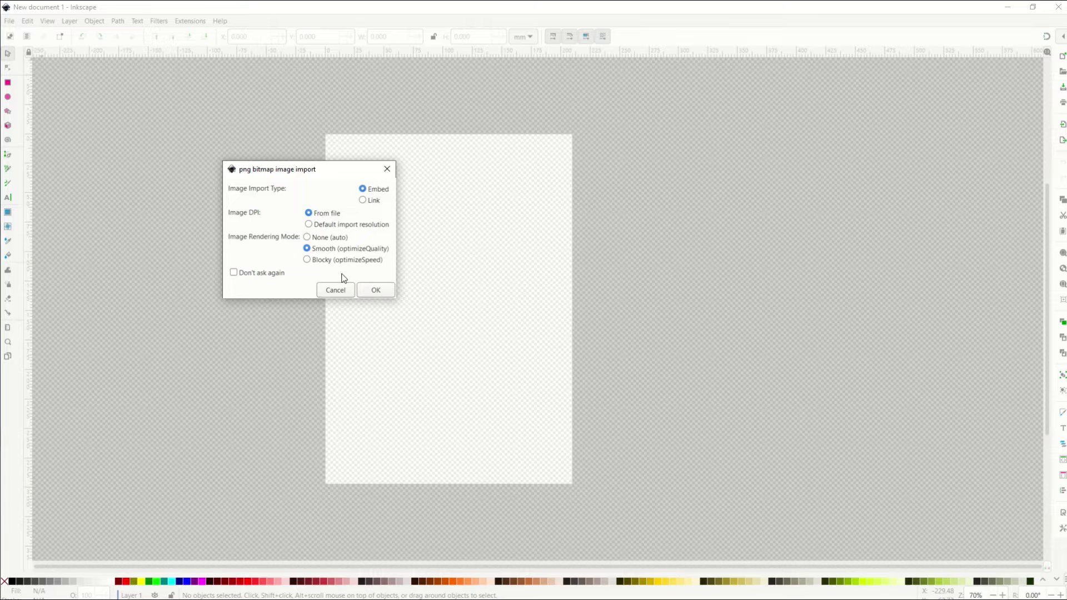
{"action": "left_click", "coordinate": [369, 289]}
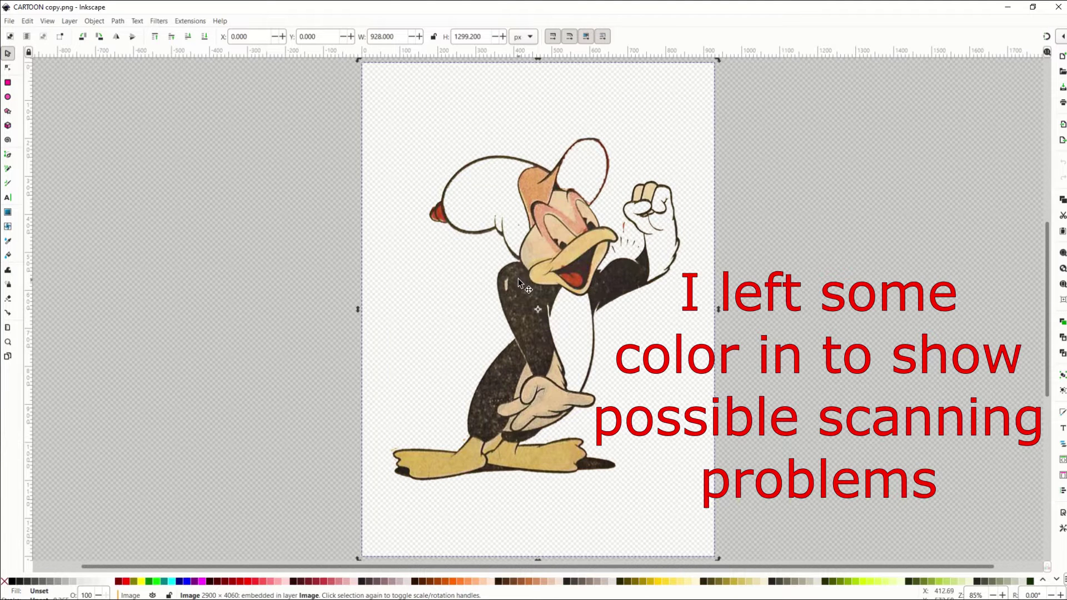
Open Trace Bitmap and preview the default black-and-white trace of the cartoon
{"action": "left_click", "coordinate": [117, 21]}
{"action": "left_click", "coordinate": [117, 60]}
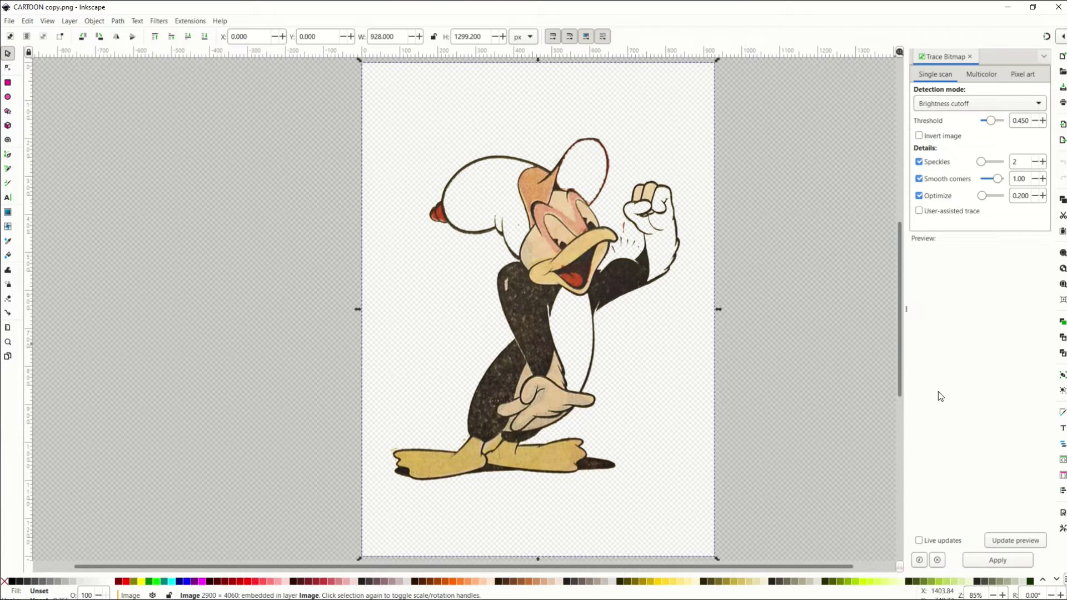
{"action": "left_click", "coordinate": [994, 538]}
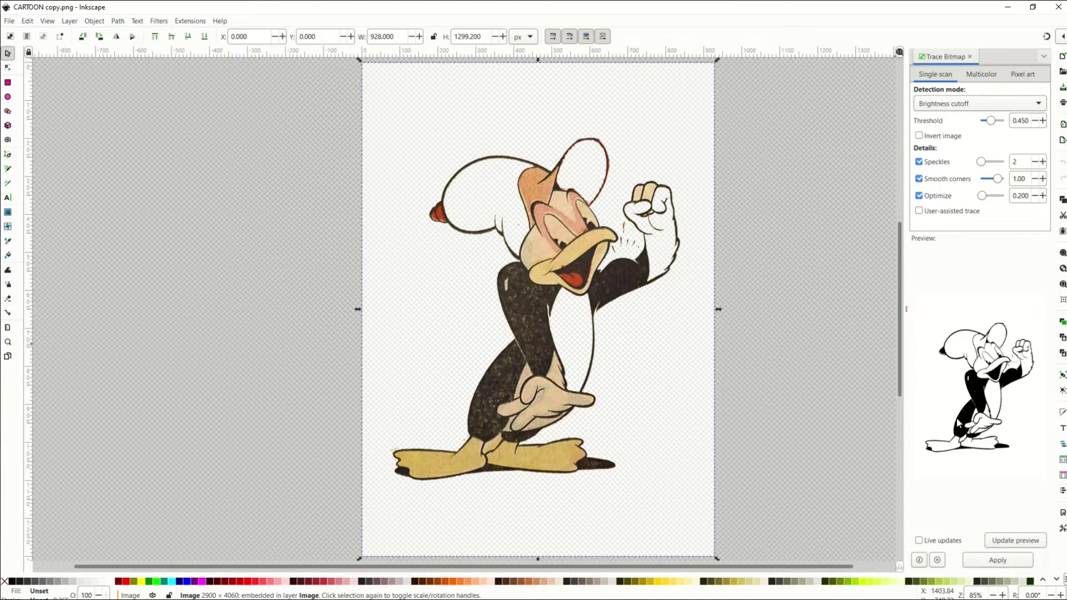
Raise the threshold to 0.670, then lower it to 0.390, refreshing the preview each time
{"action": "left_click", "coordinate": [1042, 121]}
{"action": "left_click", "coordinate": [1042, 122]}
{"action": "left_click", "coordinate": [998, 541]}
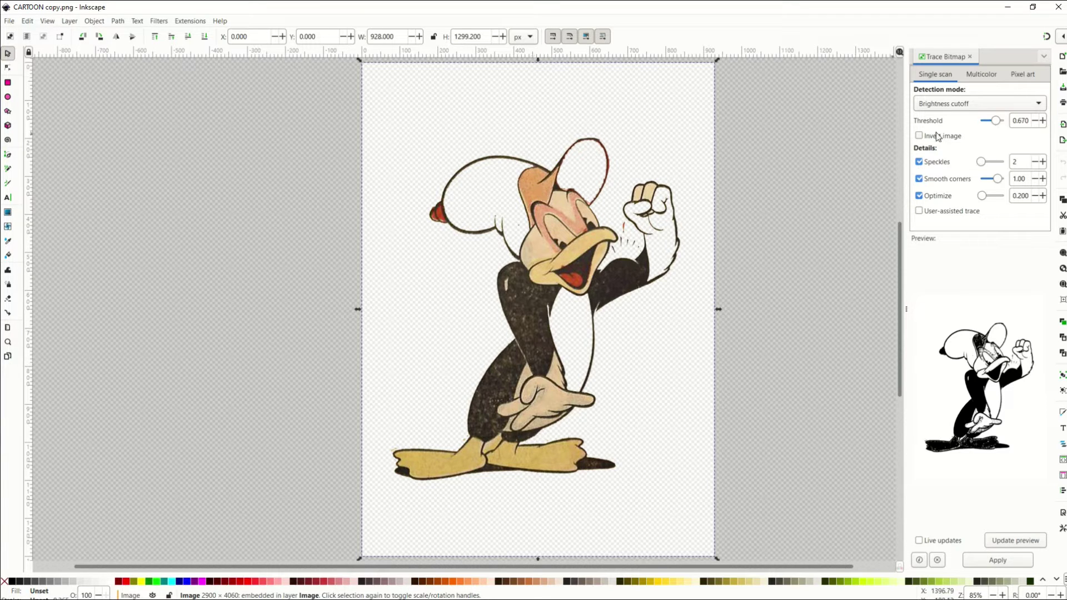
{"action": "left_click", "coordinate": [1034, 121]}
{"action": "left_click", "coordinate": [1009, 539]}
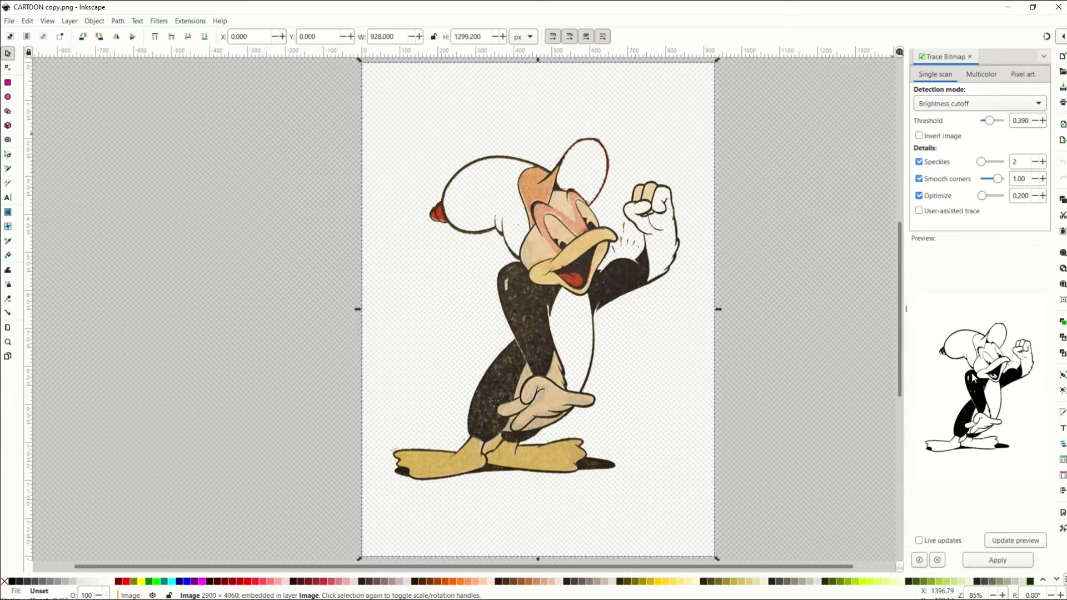
Apply the trace, move the traced copy aside, and delete the original colour bitmap
{"action": "left_click", "coordinate": [998, 560]}
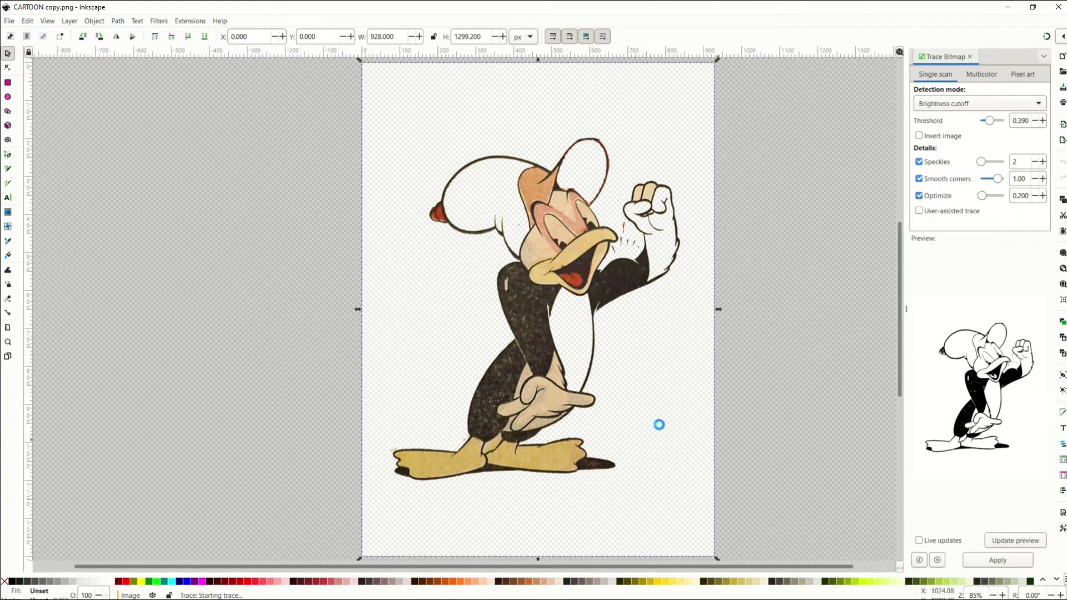
{"action": "mouse_move", "coordinate": [440, 304]}
{"action": "left_mouse_down"}
{"action": "mouse_move", "coordinate": [385, 317]}
{"action": "mouse_move", "coordinate": [120, 259]}
{"action": "left_mouse_up"}
{"action": "left_click", "coordinate": [508, 302]}
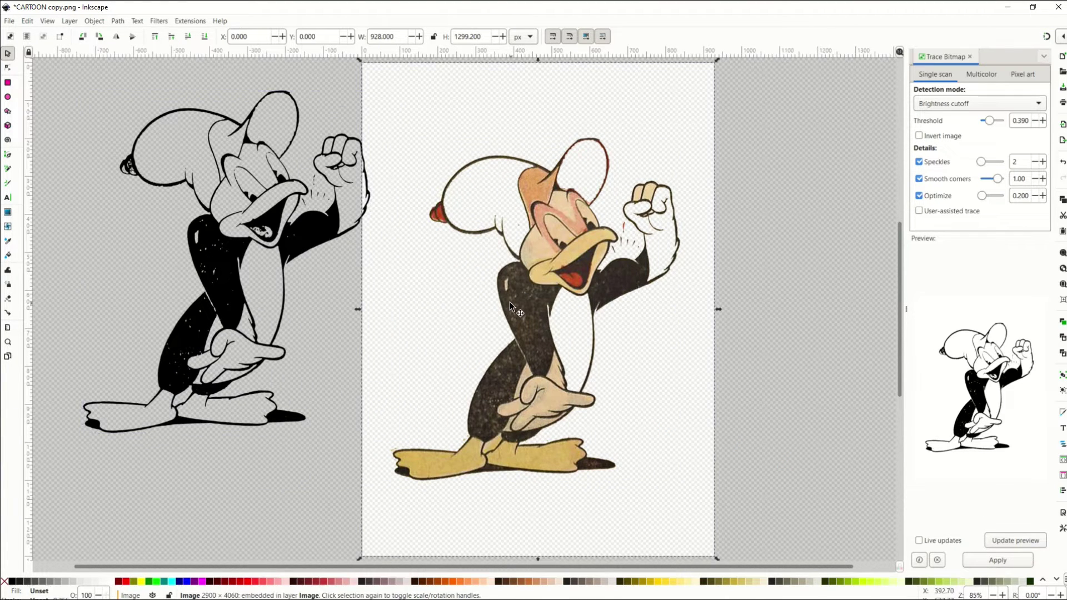
{"action": "key", "text": "Delete"}
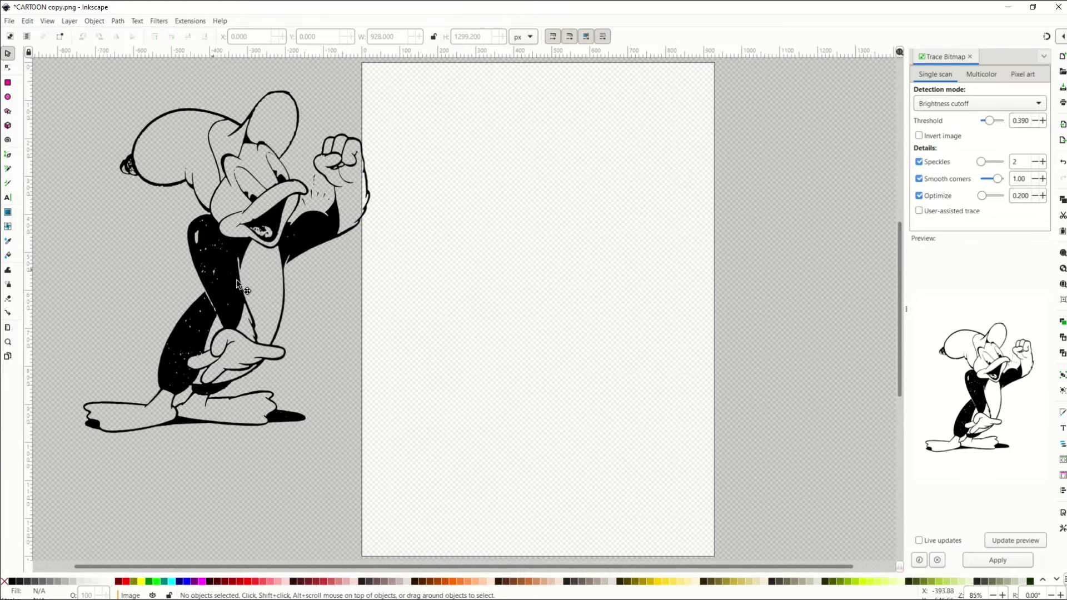
Drag the traced black-and-white path back onto the page
{"action": "mouse_move", "coordinate": [213, 279]}
{"action": "left_mouse_down"}
{"action": "mouse_move", "coordinate": [488, 303]}
{"action": "mouse_move", "coordinate": [509, 322]}
{"action": "left_mouse_up"}
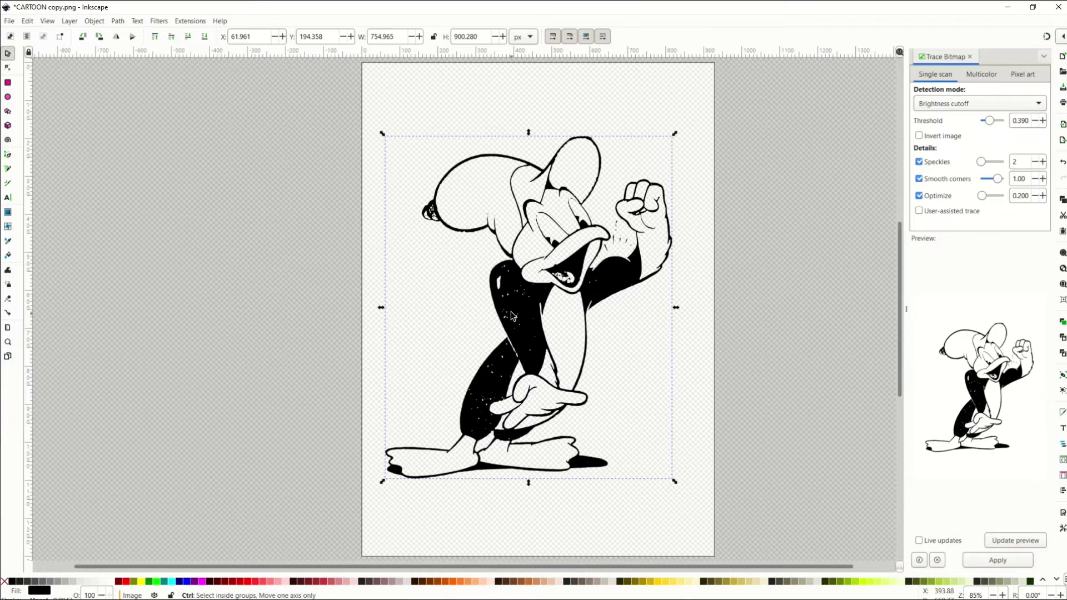
{"action": "scroll", "coordinate": [509, 322], "scroll_direction": "up", "scroll_amount": 4}
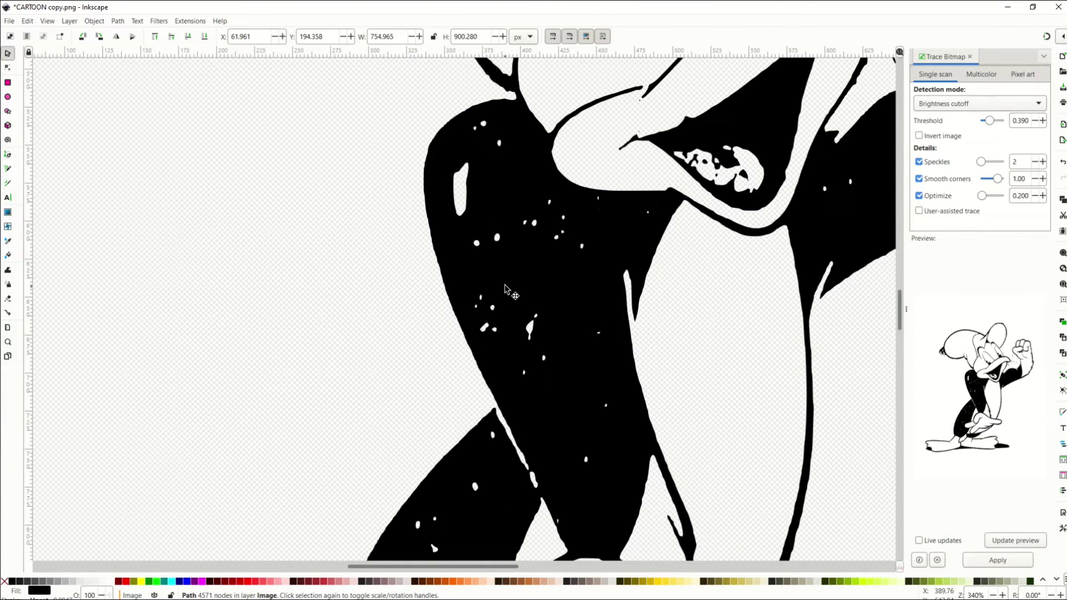
{"action": "scroll", "coordinate": [507, 289], "scroll_direction": "down", "scroll_amount": 3}
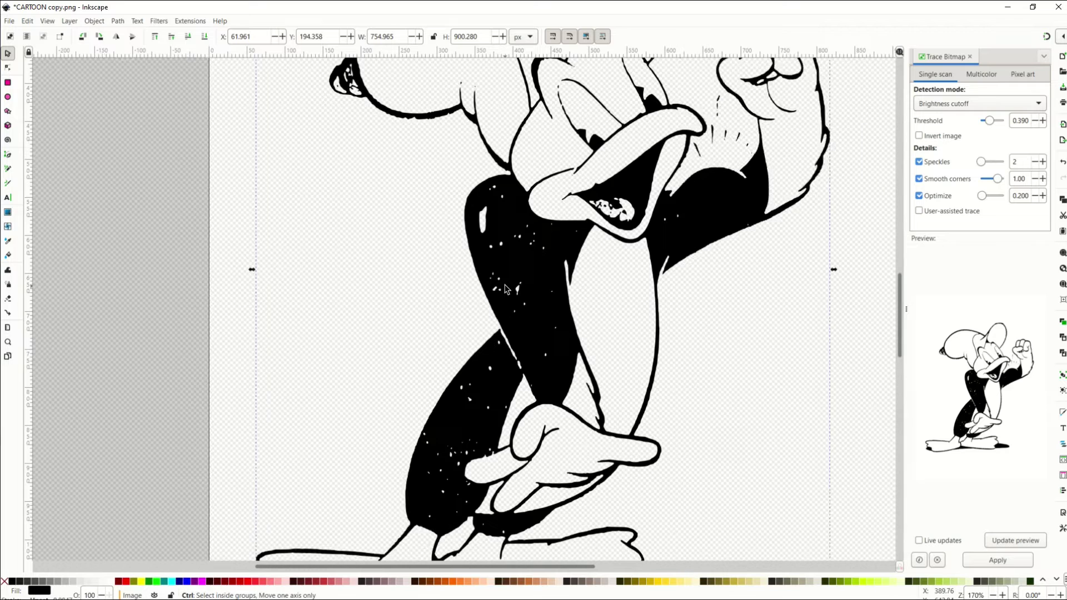
{"action": "scroll", "coordinate": [506, 289], "scroll_direction": "down", "scroll_amount": 2}
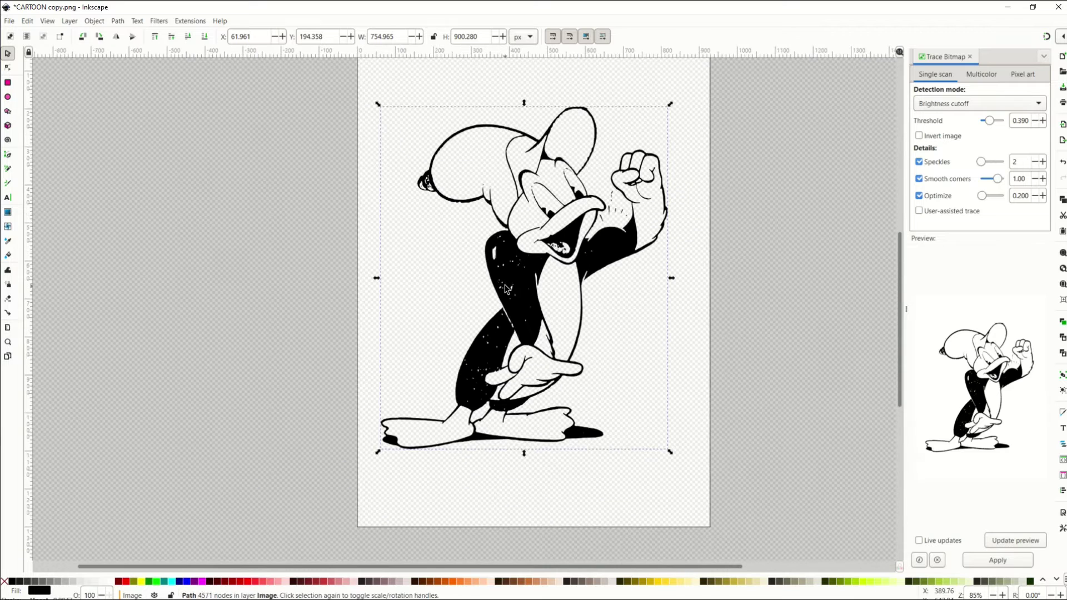
Switch to the Node tool on the traced path and zoom in on the figure's body
{"action": "left_click", "coordinate": [8, 68]}
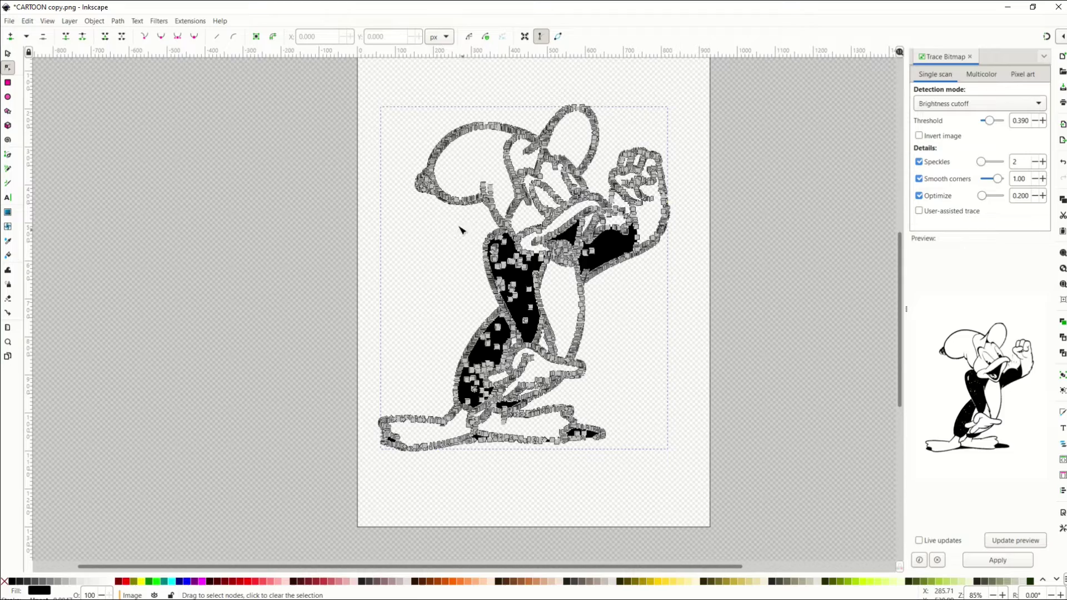
{"action": "left_click", "coordinate": [429, 202]}
{"action": "scroll", "coordinate": [475, 194], "scroll_direction": "up", "scroll_amount": 2}
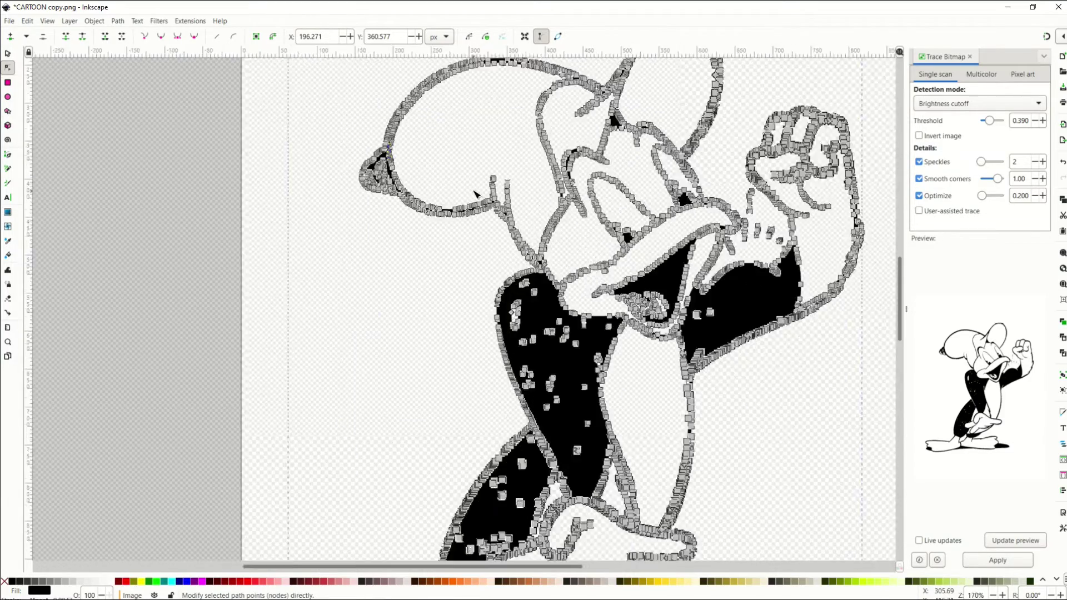
{"action": "scroll", "coordinate": [475, 193], "scroll_direction": "up", "scroll_amount": 3}
{"action": "scroll", "coordinate": [309, 157], "scroll_direction": "up", "scroll_amount": 3}
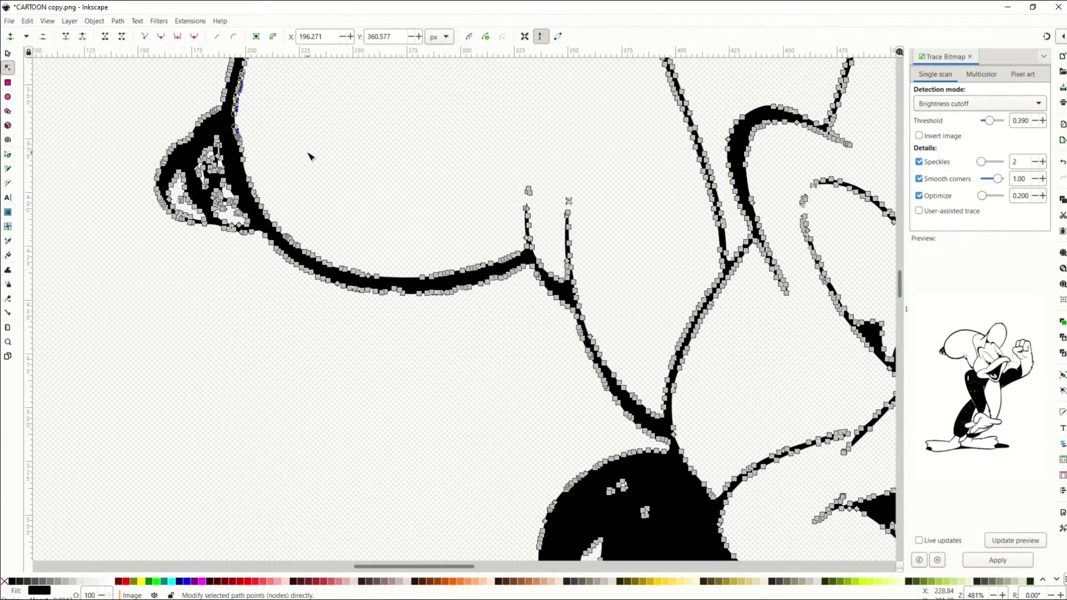
{"action": "scroll", "coordinate": [314, 167], "scroll_direction": "down", "scroll_amount": 3}
{"action": "scroll", "coordinate": [377, 214], "scroll_direction": "down", "scroll_amount": 2}
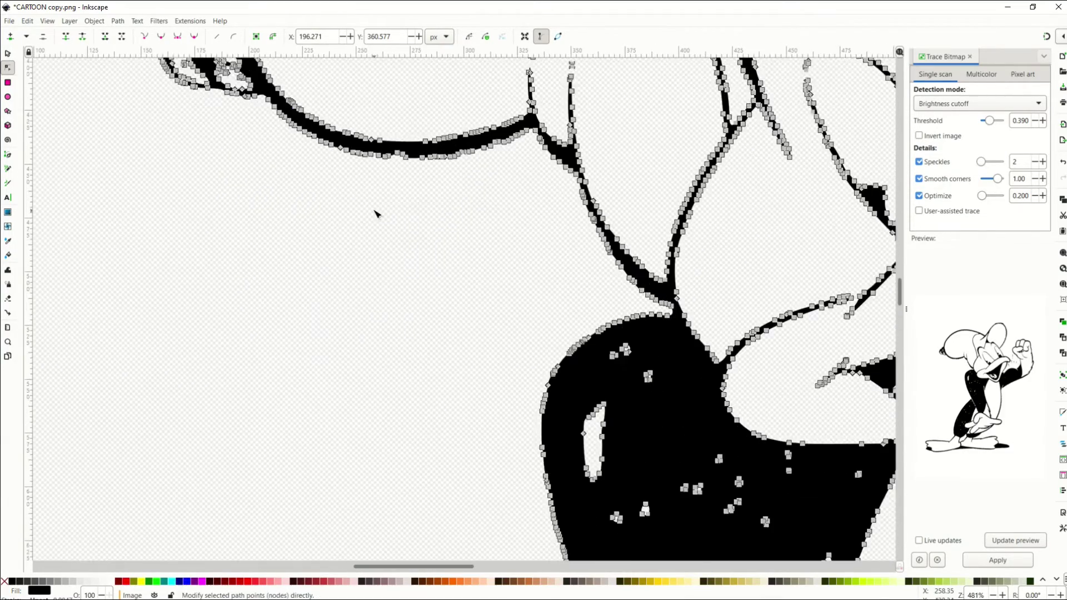
{"action": "scroll", "coordinate": [376, 214], "scroll_direction": "down", "scroll_amount": 2}
{"action": "scroll", "coordinate": [314, 221], "scroll_direction": "down", "scroll_amount": 6}
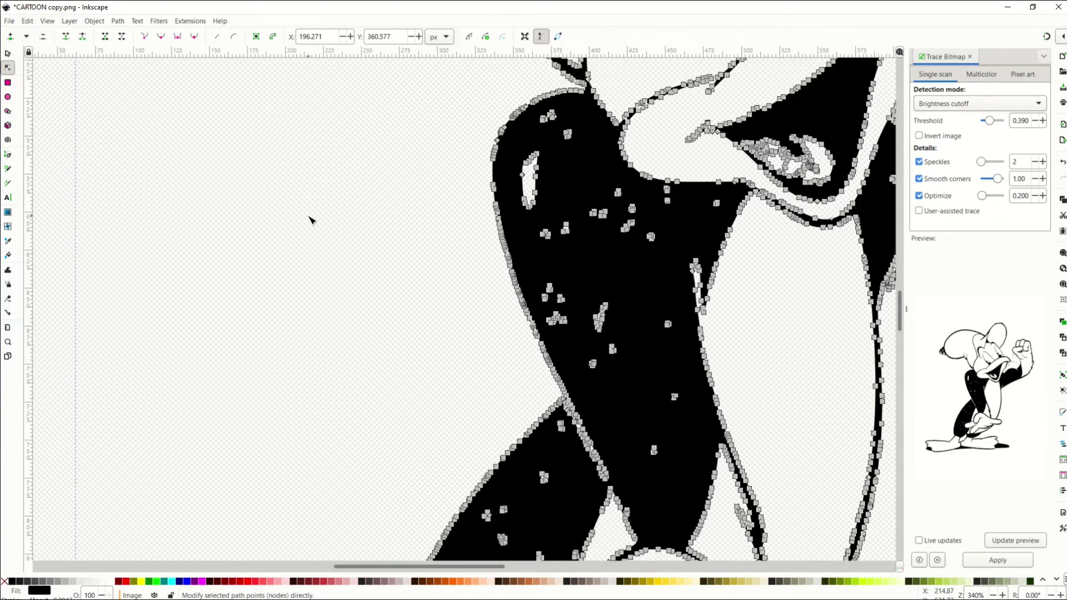
{"action": "left_click_drag", "start_coordinate": [536, 187], "coordinate": [588, 222]}
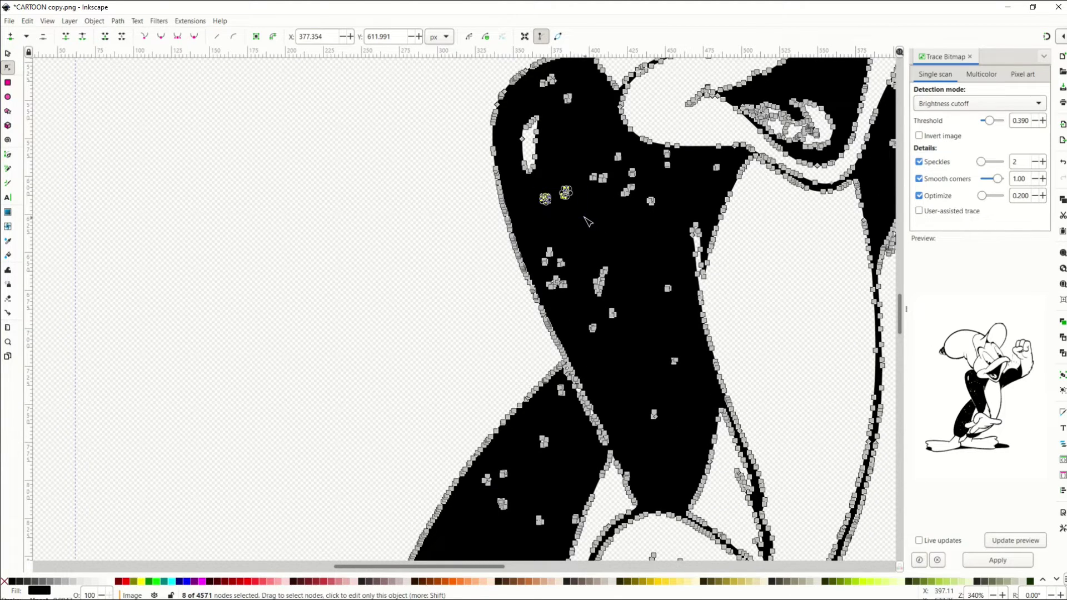
{"action": "left_click", "coordinate": [588, 221]}
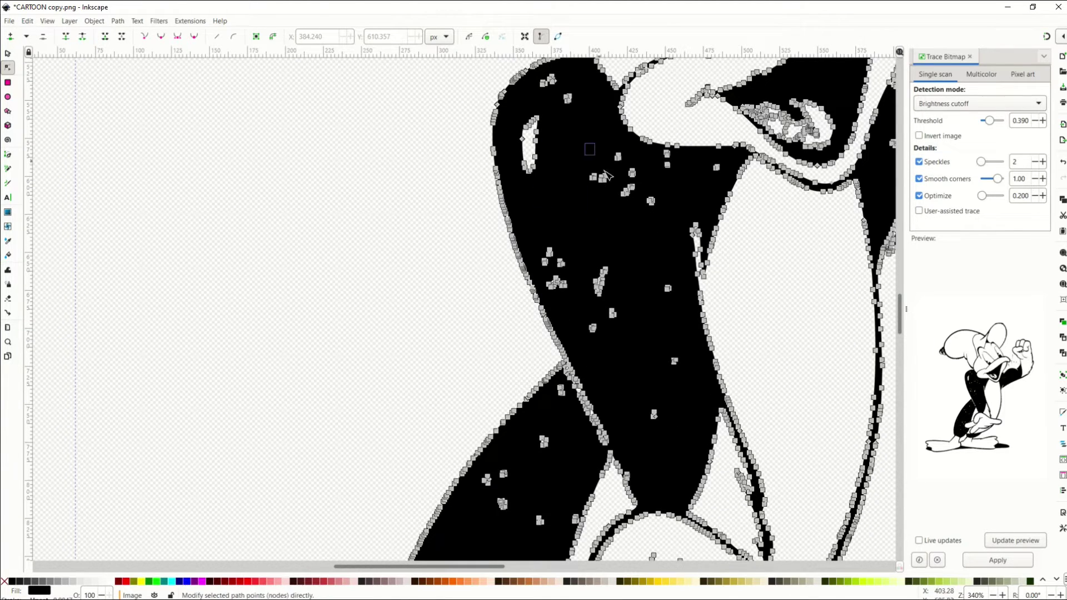
Delete the stray speckle nodes scattered inside the black body area
{"action": "left_click_drag", "start_coordinate": [585, 144], "coordinate": [642, 215]}
{"action": "key", "text": "Delete"}
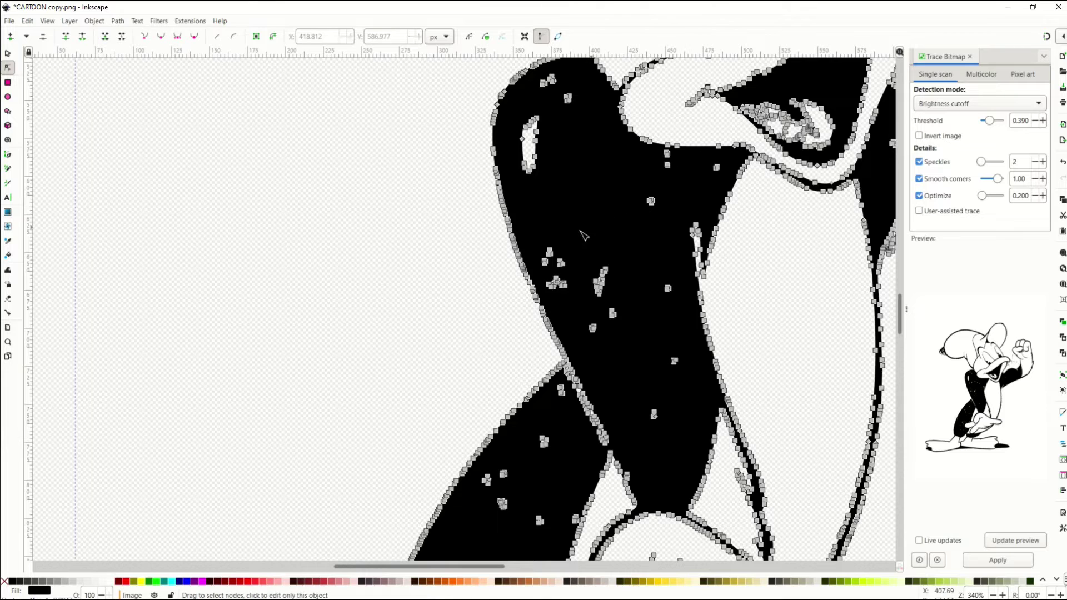
{"action": "left_click_drag", "start_coordinate": [535, 245], "coordinate": [608, 308]}
{"action": "key", "text": "Delete"}
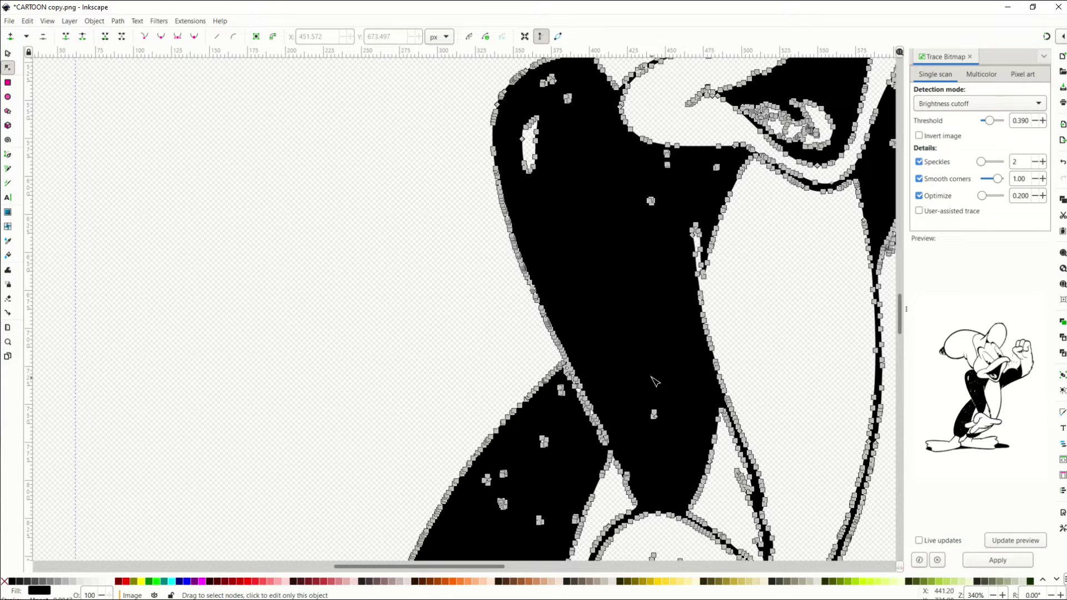
{"action": "left_click_drag", "start_coordinate": [635, 393], "coordinate": [672, 439]}
{"action": "key", "text": "Delete"}
{"action": "left_click_drag", "start_coordinate": [620, 193], "coordinate": [669, 214]}
{"action": "key", "text": "Delete"}
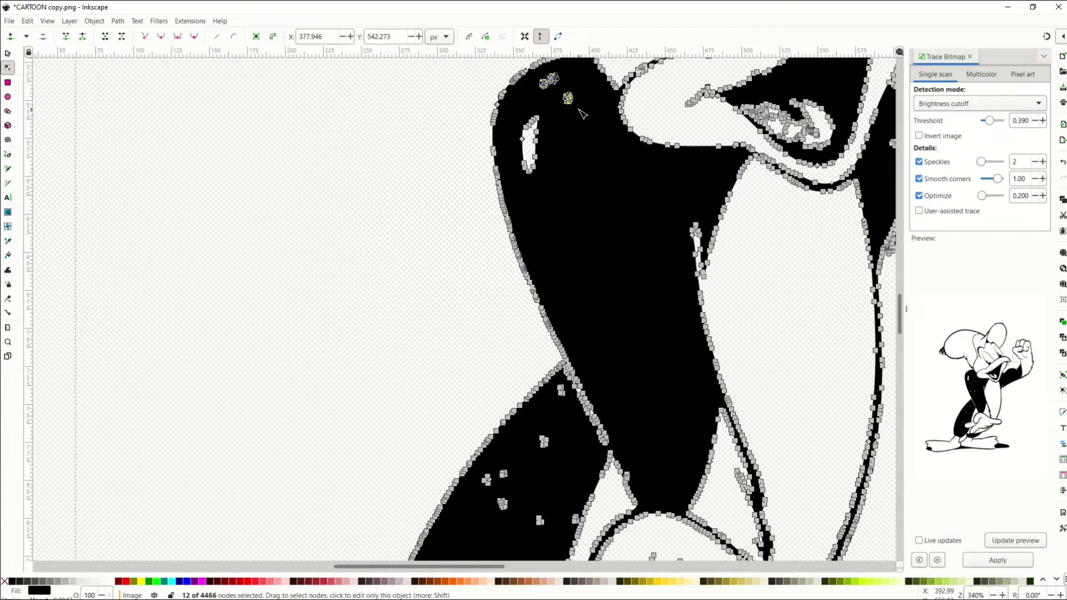
{"action": "key", "text": "Delete"}
{"action": "scroll", "coordinate": [478, 238], "scroll_direction": "down", "scroll_amount": 10}
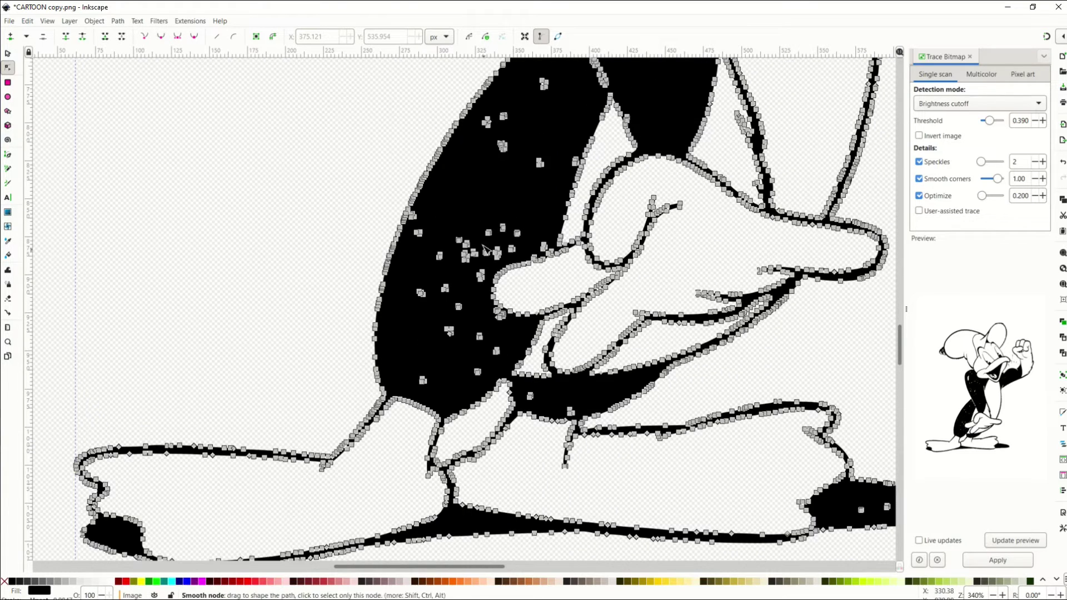
Delete the leftover speckles in the black arm area and beside the hand
{"action": "left_click_drag", "start_coordinate": [477, 110], "coordinate": [549, 171]}
{"action": "key", "text": "Delete"}
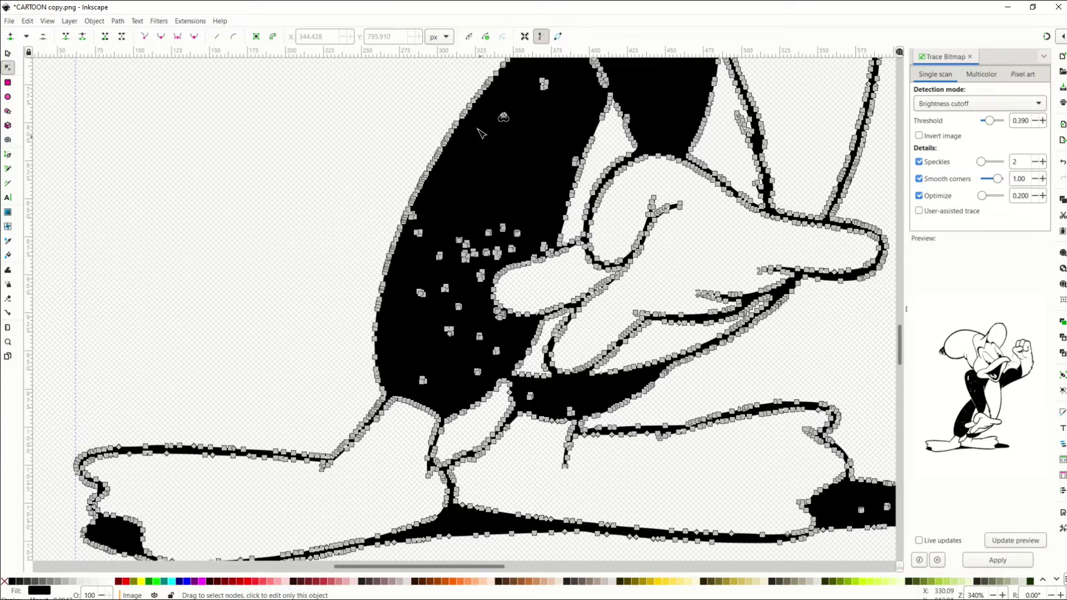
{"action": "left_click_drag", "start_coordinate": [477, 110], "coordinate": [524, 137]}
{"action": "key", "text": "Delete"}
{"action": "left_click_drag", "start_coordinate": [534, 73], "coordinate": [559, 106]}
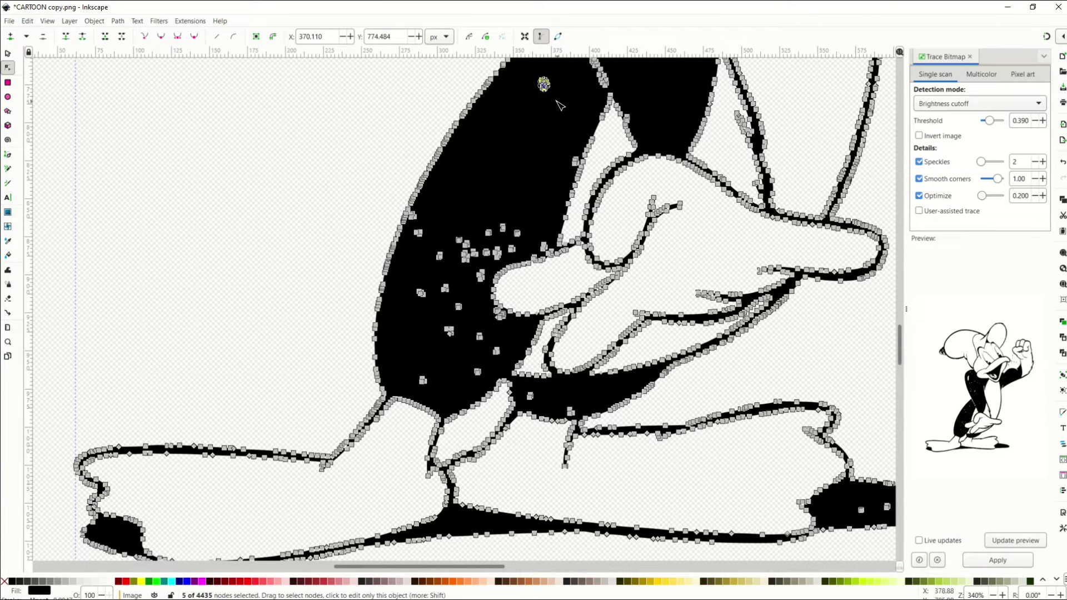
{"action": "key", "text": "Delete"}
{"action": "left_click_drag", "start_coordinate": [454, 219], "coordinate": [532, 255]}
{"action": "key", "text": "Delete"}
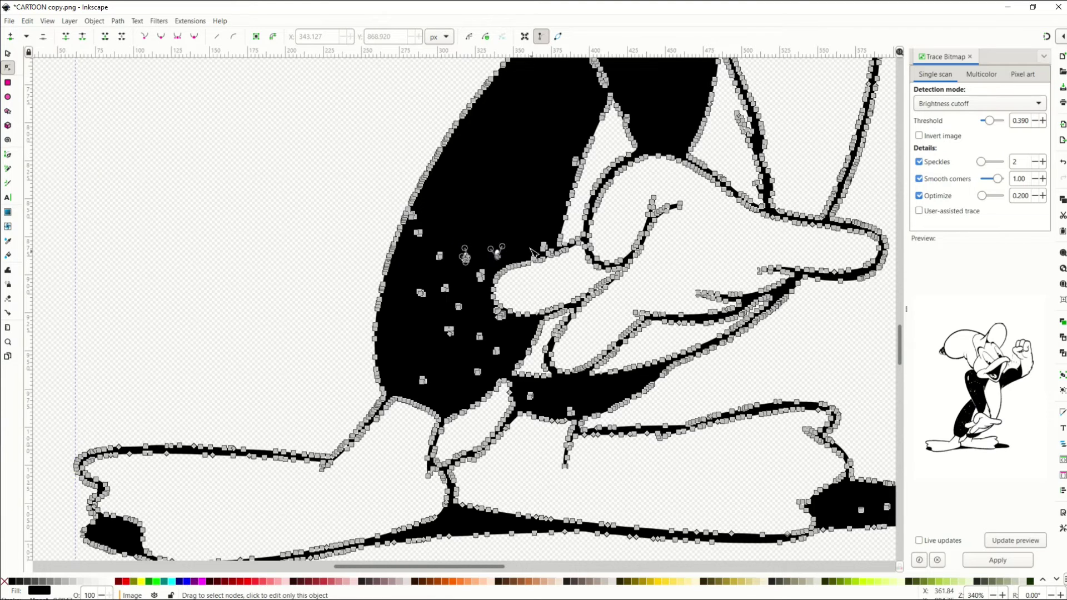
{"action": "scroll", "coordinate": [531, 251], "scroll_direction": "down", "scroll_amount": 3}
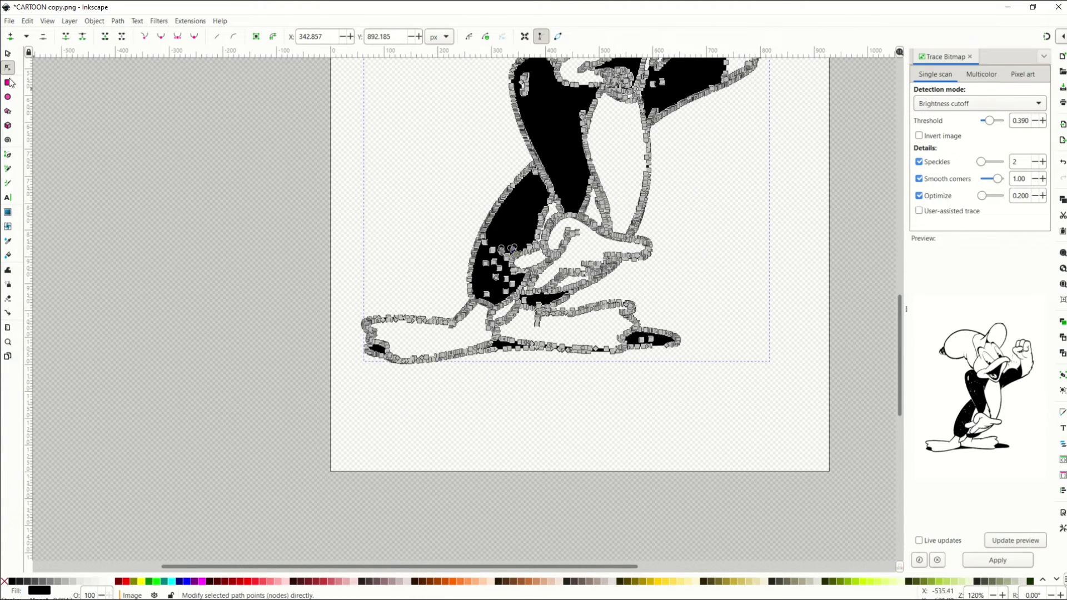
Select the whole traced path with the Selector tool and zoom out to view the full page
{"action": "left_click", "coordinate": [8, 53]}
{"action": "scroll", "coordinate": [468, 215], "scroll_direction": "up", "scroll_amount": 6}
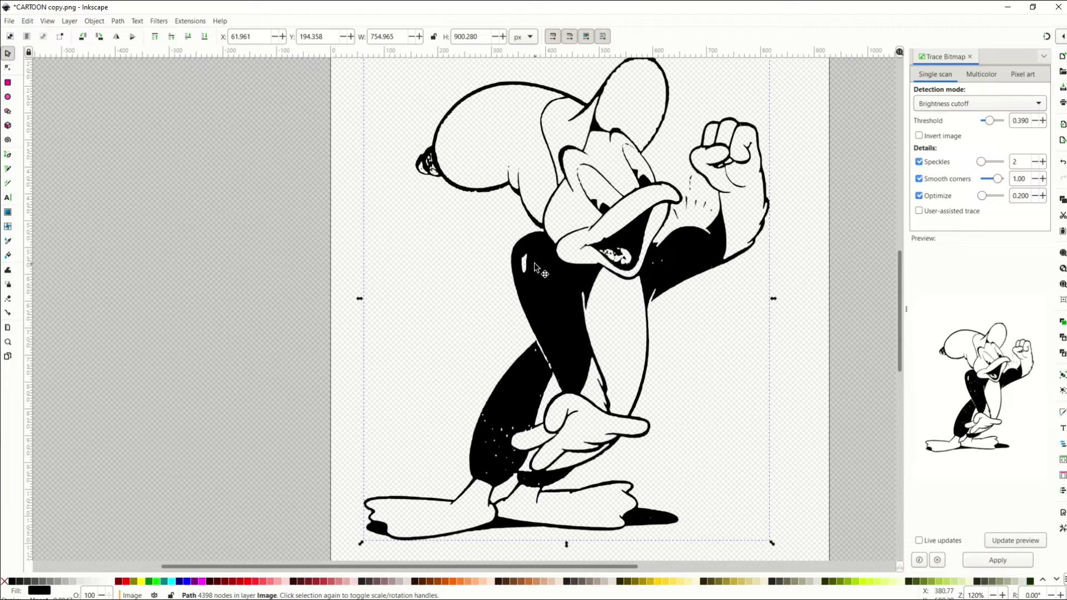
{"action": "scroll", "coordinate": [536, 270], "scroll_direction": "down", "scroll_amount": 1}
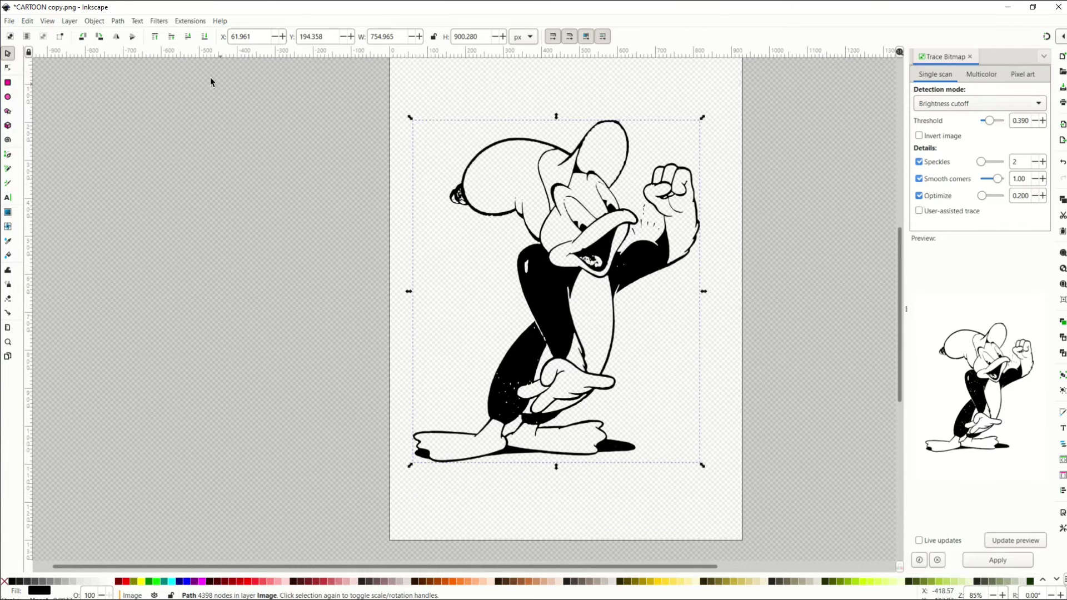
Apply Path > Simplify to cut the traced path from 4398 to 234 nodes, then inspect its nodes
{"action": "left_click", "coordinate": [119, 22]}
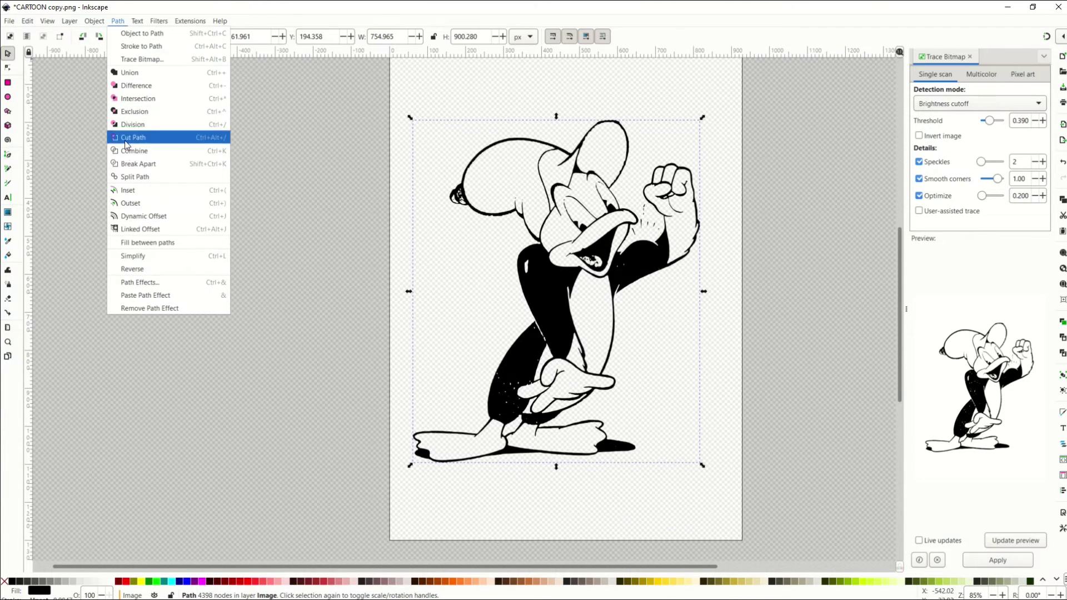
{"action": "left_click", "coordinate": [133, 256]}
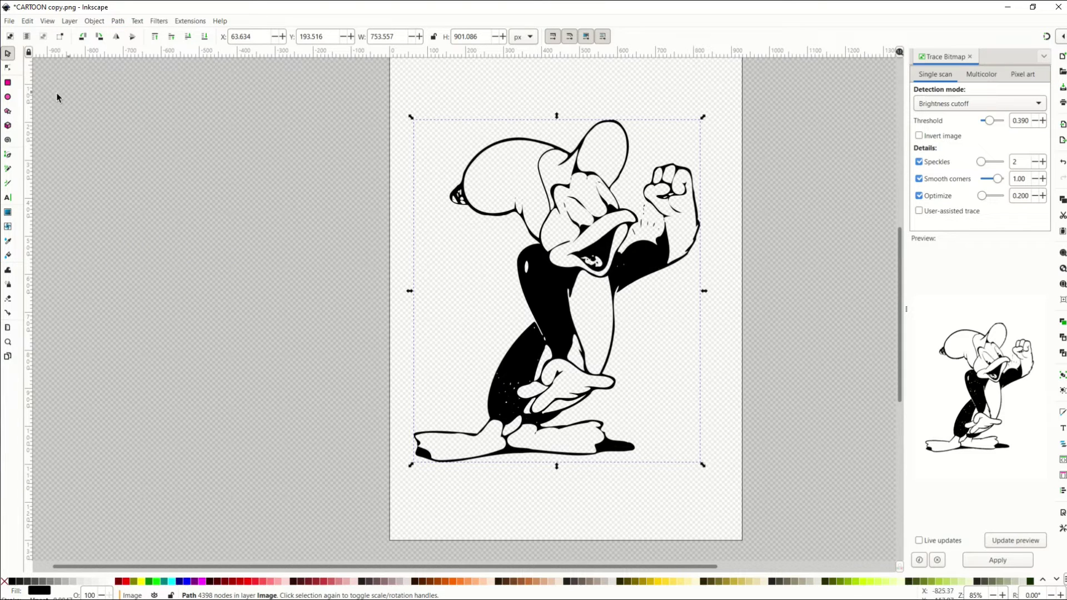
{"action": "left_click", "coordinate": [9, 69]}
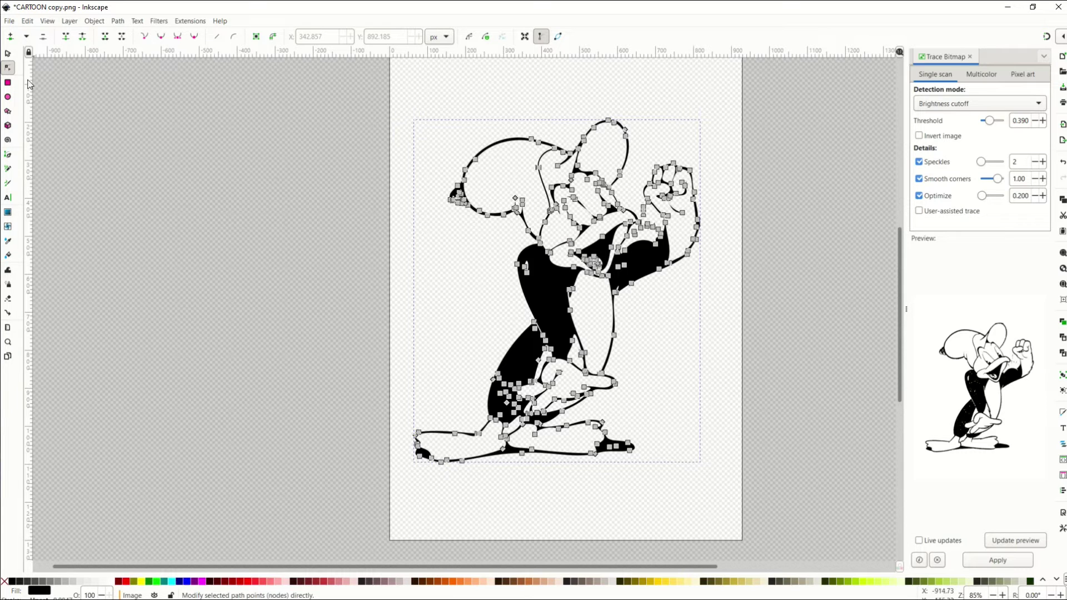
Return to the Selector and zoom in on the cartoon's head
{"action": "left_click", "coordinate": [7, 54]}
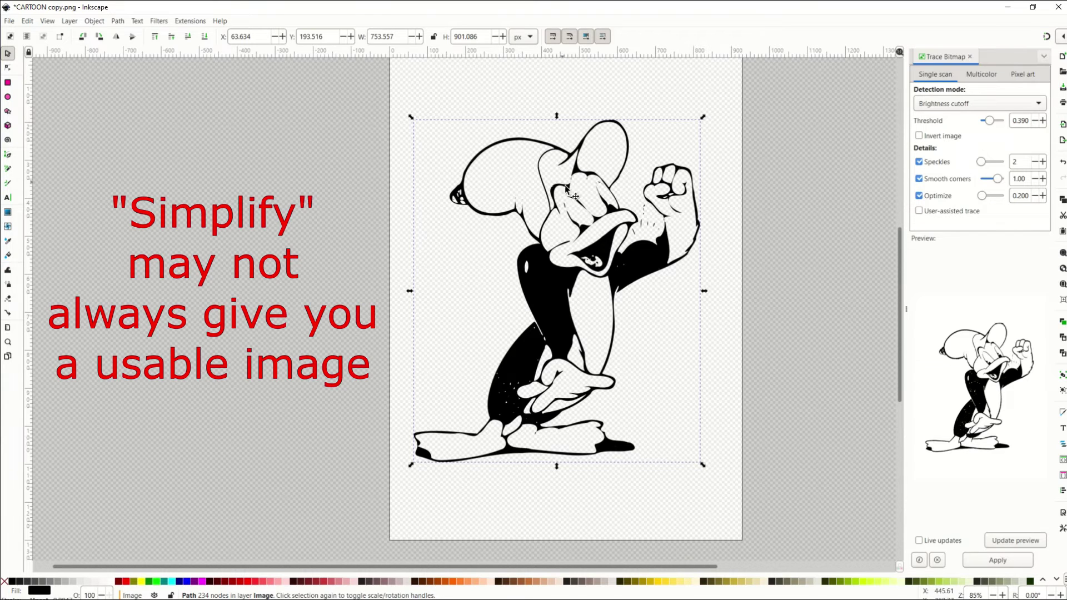
{"action": "scroll", "coordinate": [567, 220], "scroll_direction": "up", "scroll_amount": 3}
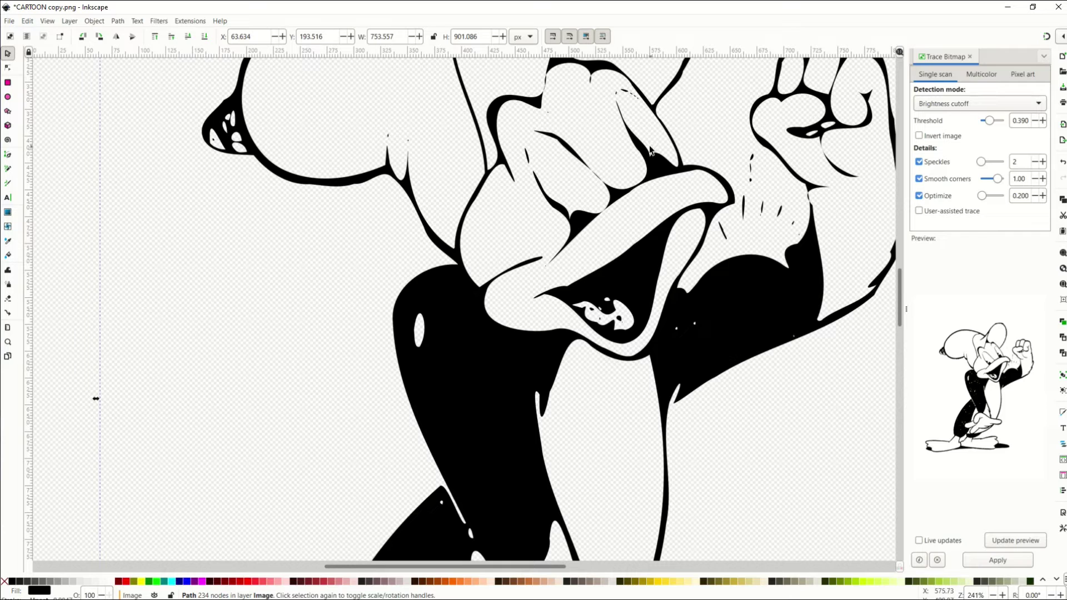
{"action": "scroll", "coordinate": [629, 184], "scroll_direction": "up", "scroll_amount": 5}
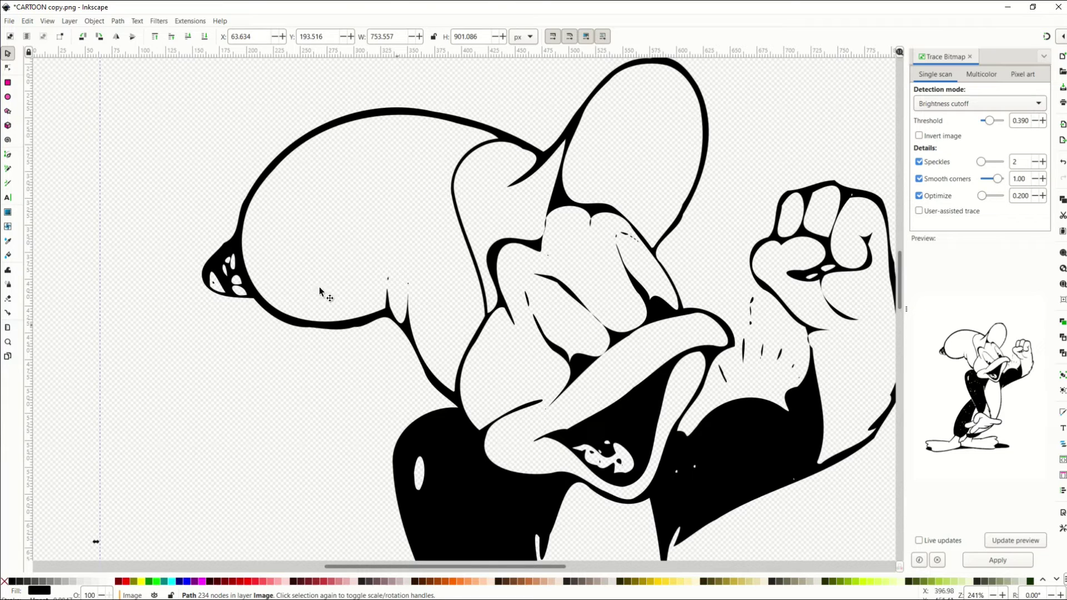
Draw a small 14.341 × 11.431 px black ellipse eye on the face and bring up Fill and Stroke
{"action": "left_click", "coordinate": [8, 98]}
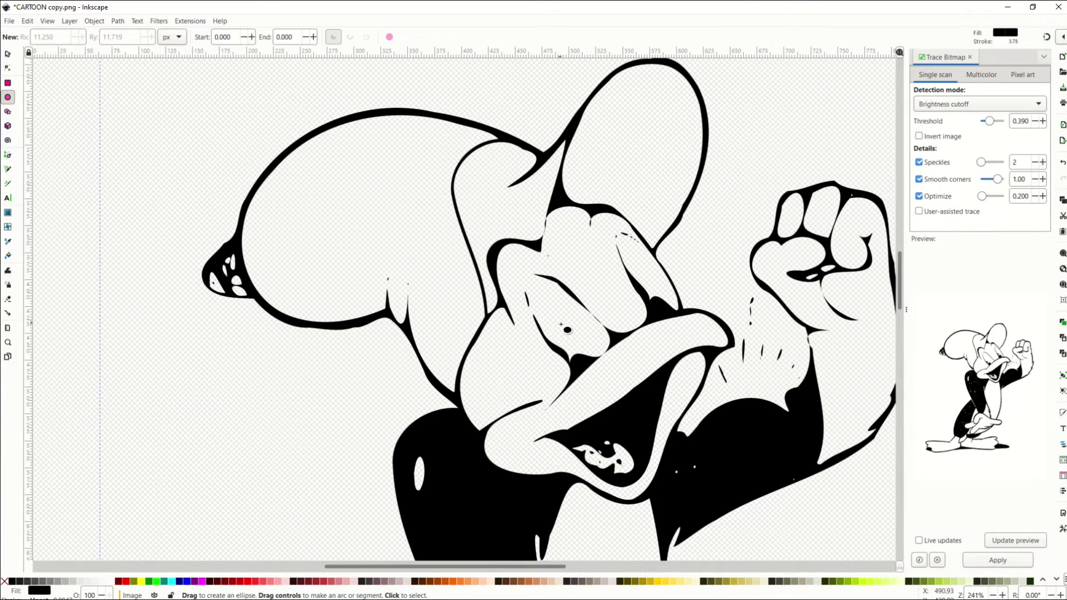
{"action": "left_click_drag", "start_coordinate": [561, 325], "coordinate": [590, 346]}
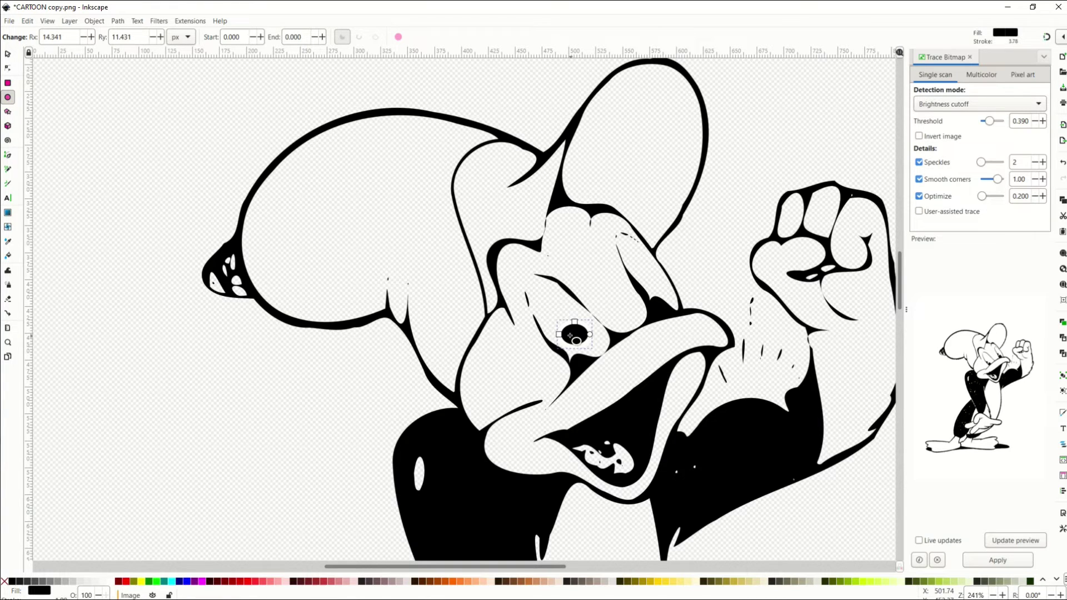
{"action": "left_click", "coordinate": [39, 592]}
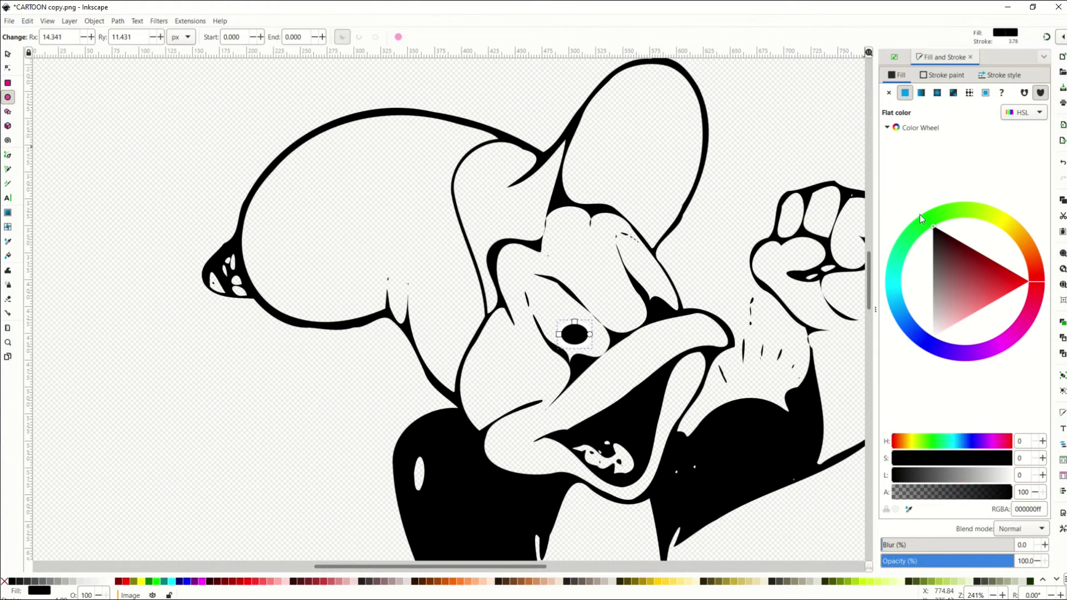
Set the eye ellipse's stroke paint to white with alpha 0 (RGBA ffffff00)
{"action": "left_click", "coordinate": [941, 72]}
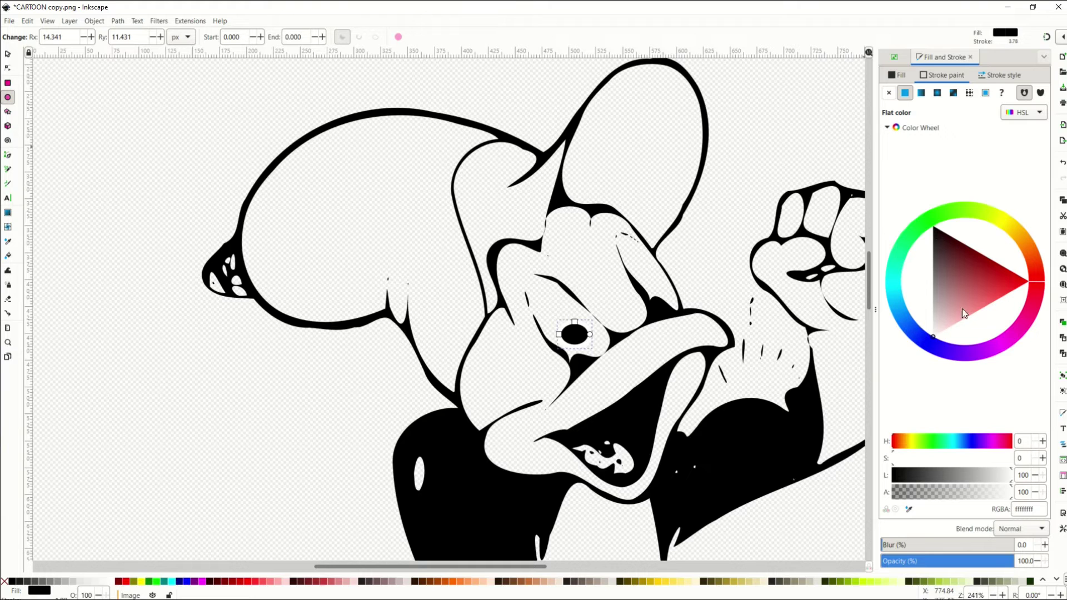
{"action": "mouse_move", "coordinate": [962, 275]}
{"action": "left_mouse_down"}
{"action": "mouse_move", "coordinate": [929, 355]}
{"action": "mouse_move", "coordinate": [919, 295]}
{"action": "mouse_move", "coordinate": [904, 362]}
{"action": "left_mouse_up"}
{"action": "left_click", "coordinate": [917, 500]}
{"action": "left_click", "coordinate": [895, 501]}
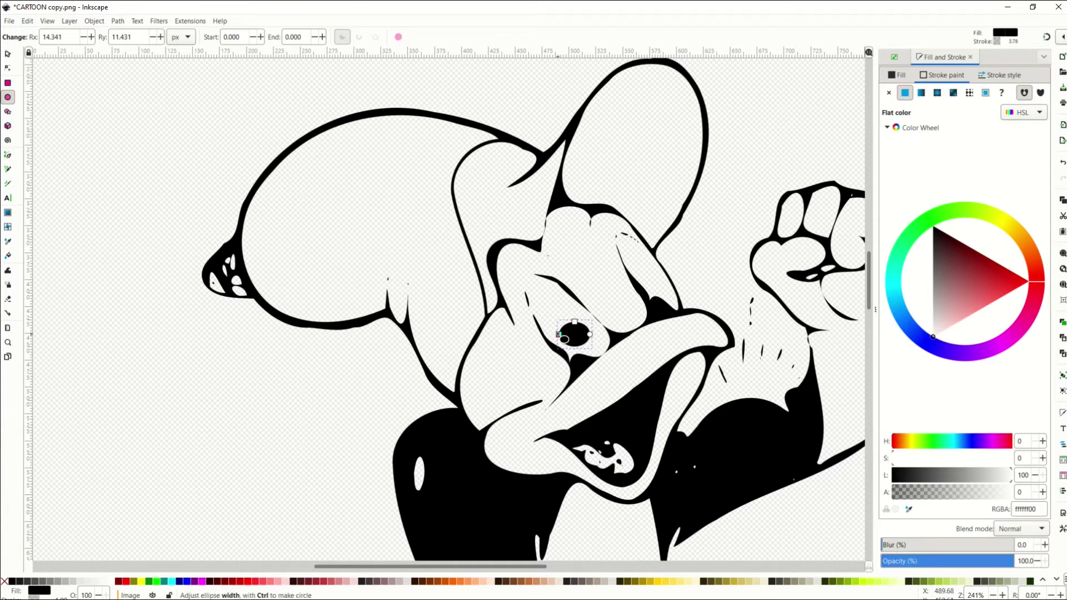
Move the eye ellipse, undo that move, then nudge it slightly upward into place
{"action": "left_click", "coordinate": [8, 53]}
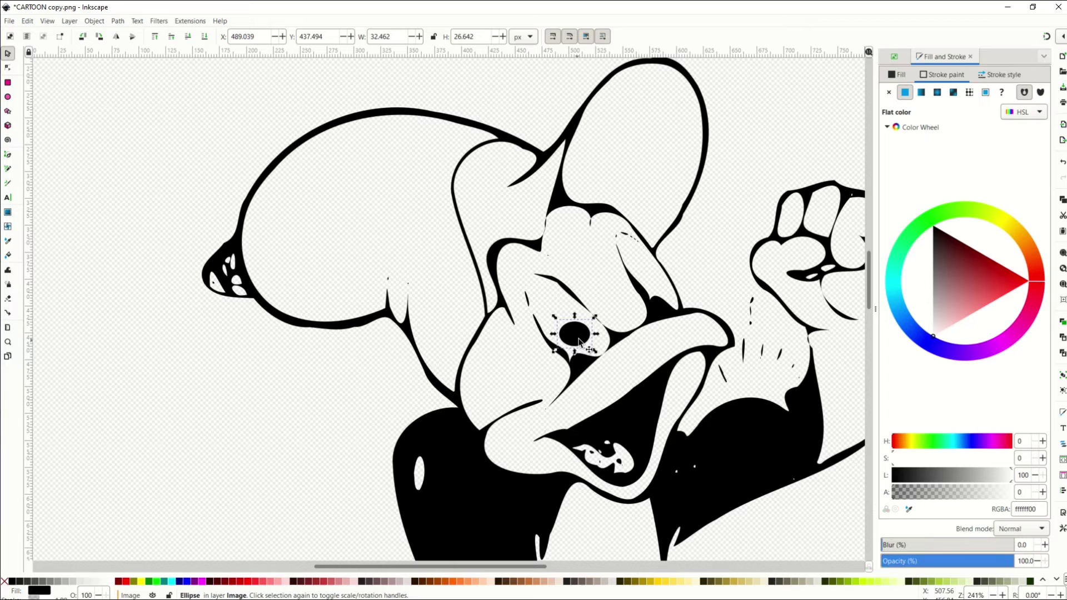
{"action": "left_click_drag", "start_coordinate": [579, 340], "coordinate": [667, 301]}
{"action": "key", "text": "ctrl+z"}
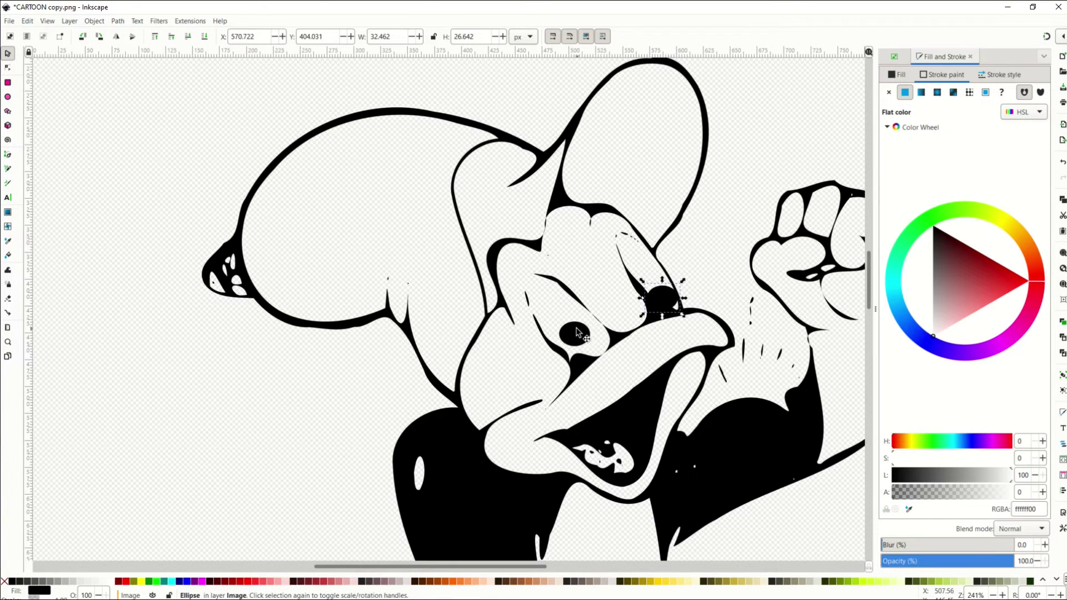
{"action": "mouse_move", "coordinate": [574, 341]}
{"action": "left_mouse_down"}
{"action": "mouse_move", "coordinate": [584, 339]}
{"action": "mouse_move", "coordinate": [559, 318]}
{"action": "mouse_move", "coordinate": [573, 347]}
{"action": "mouse_move", "coordinate": [573, 332]}
{"action": "left_mouse_up"}
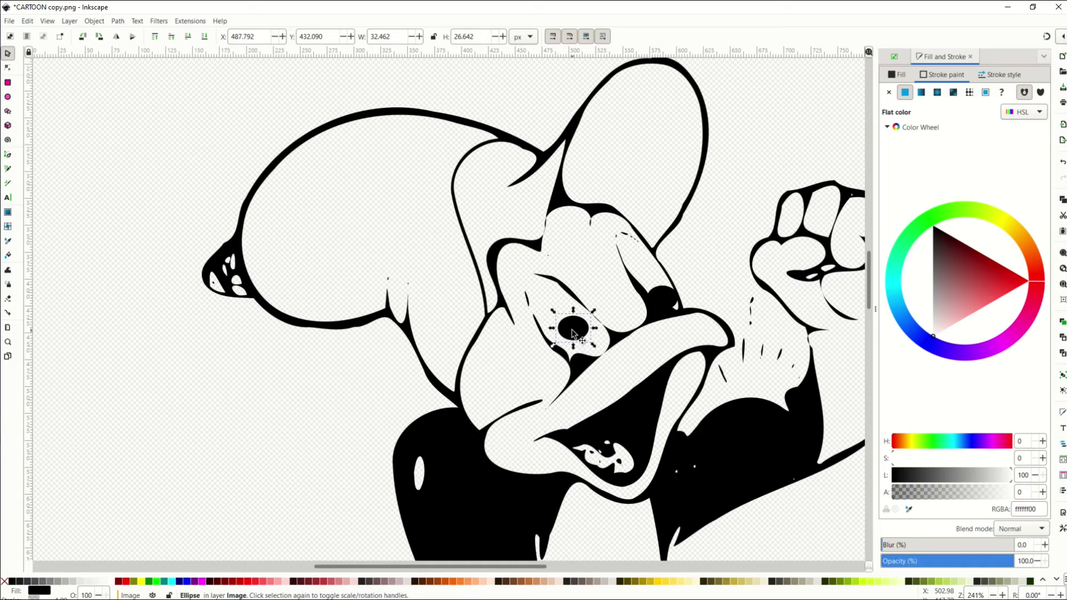
Pull the traced outline's node below the eye upward, undoing a trial curve reshape
{"action": "left_click", "coordinate": [8, 67]}
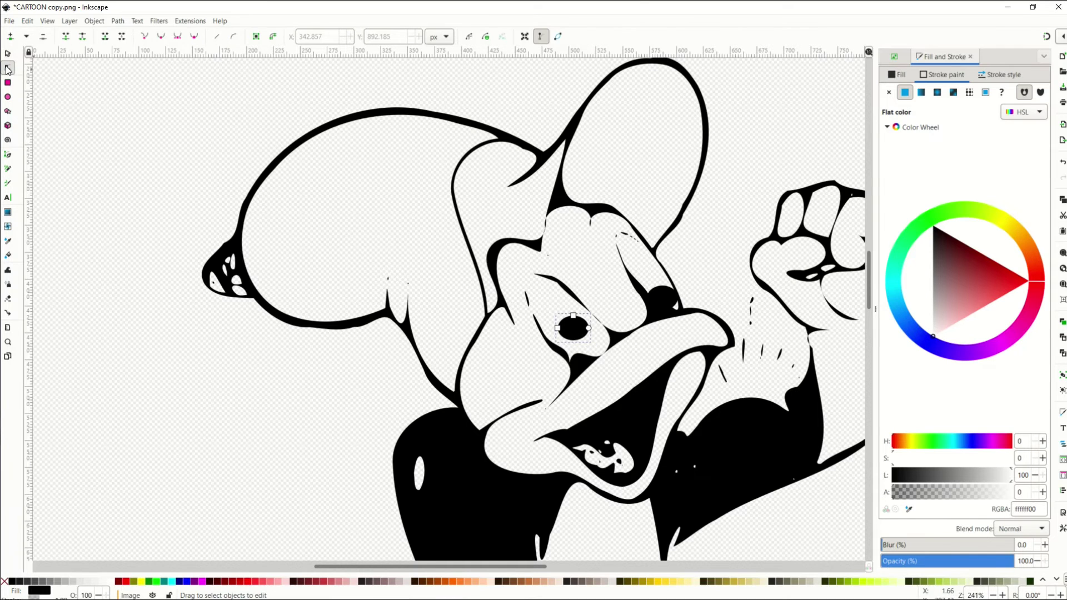
{"action": "left_click", "coordinate": [450, 433]}
{"action": "scroll", "coordinate": [544, 382], "scroll_direction": "up", "scroll_amount": 4, "text": "ctrl"}
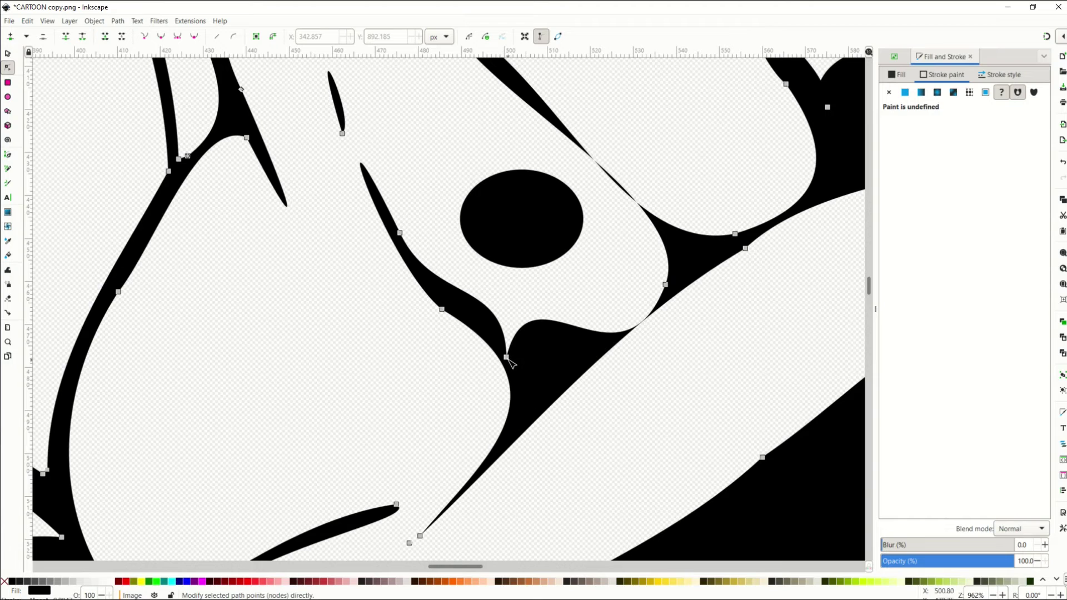
{"action": "left_click_drag", "start_coordinate": [507, 357], "coordinate": [508, 346]}
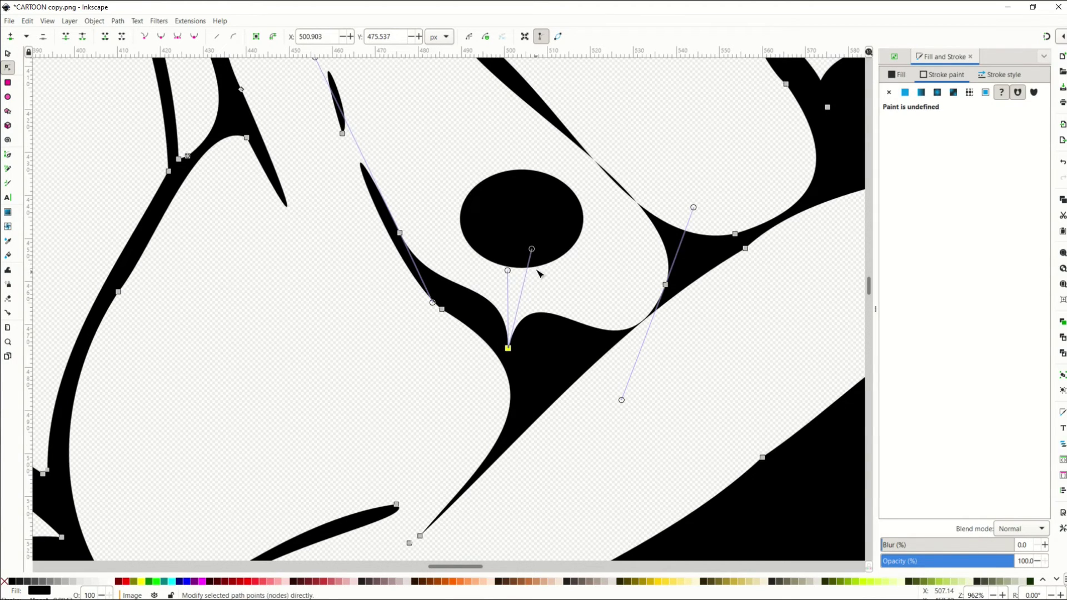
{"action": "left_click_drag", "start_coordinate": [531, 249], "coordinate": [505, 271]}
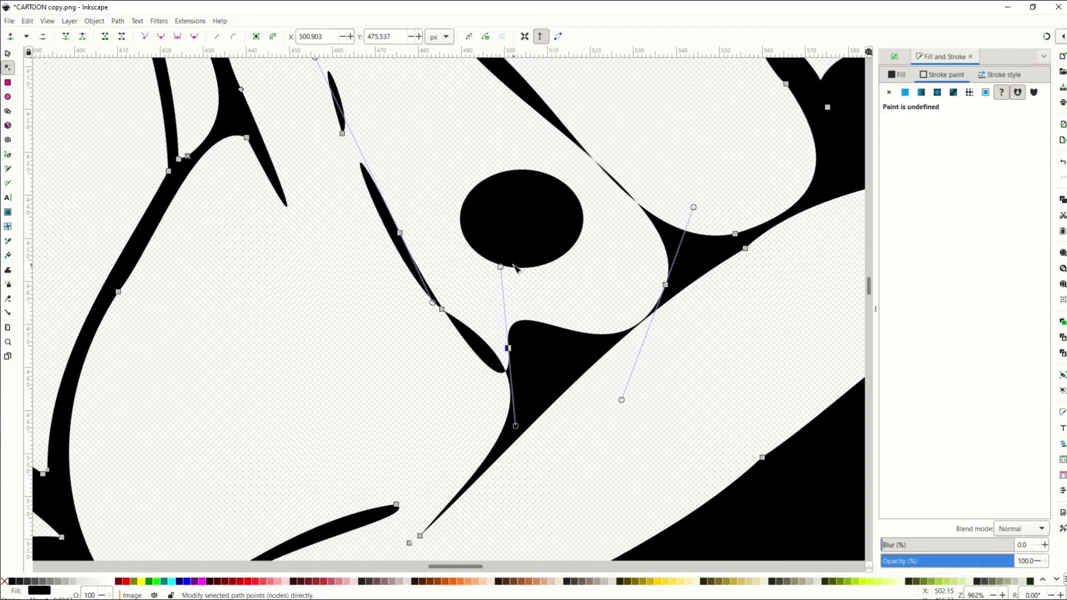
{"action": "key", "text": "ctrl+z"}
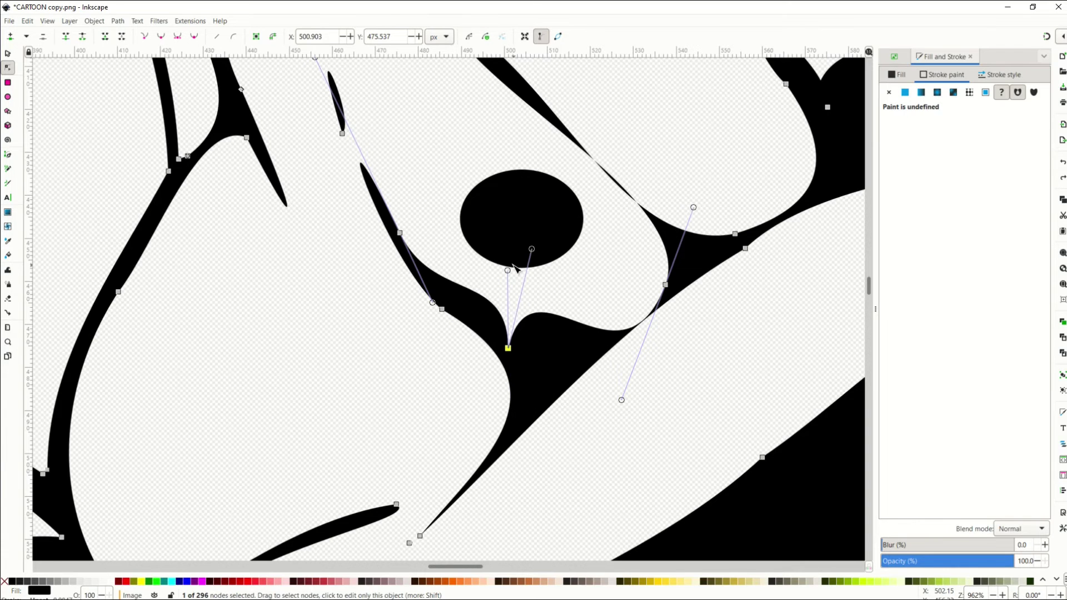
{"action": "scroll", "coordinate": [481, 269], "scroll_direction": "down", "scroll_amount": 2}
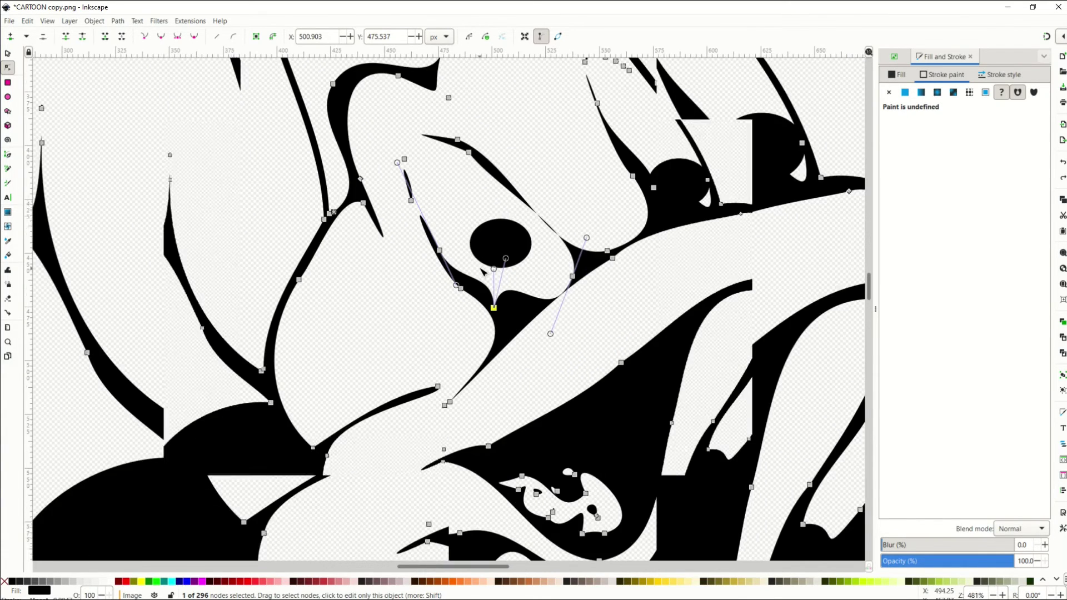
Shift the ellipse eye slightly down and to the right
{"action": "left_click", "coordinate": [499, 251]}
{"action": "left_click_drag", "start_coordinate": [498, 251], "coordinate": [512, 259]}
{"action": "scroll", "coordinate": [514, 262], "scroll_direction": "down", "scroll_amount": 4}
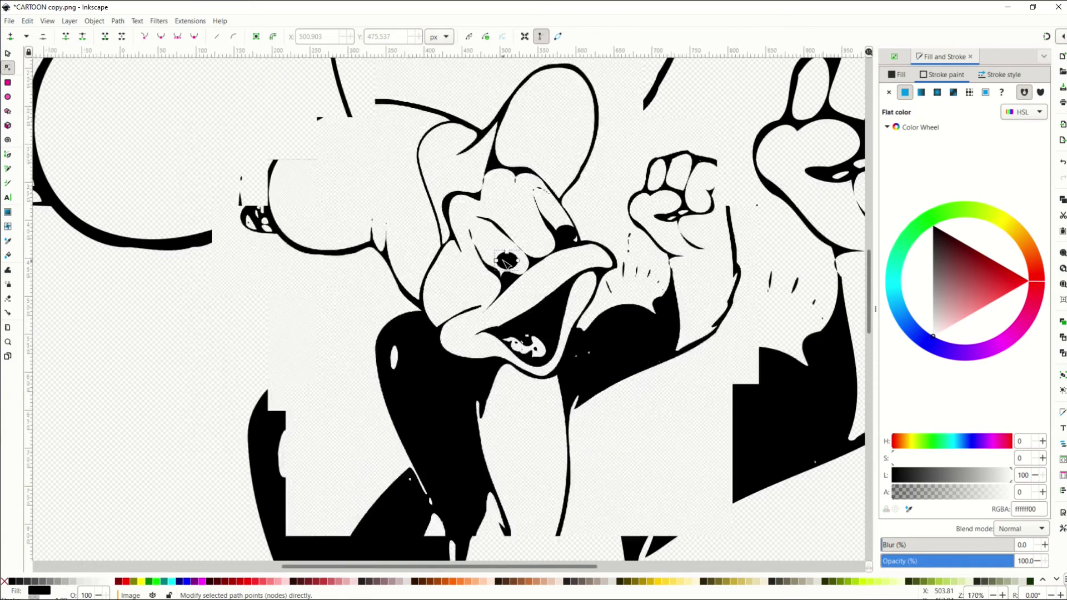
{"action": "scroll", "coordinate": [506, 260], "scroll_direction": "down", "scroll_amount": 1}
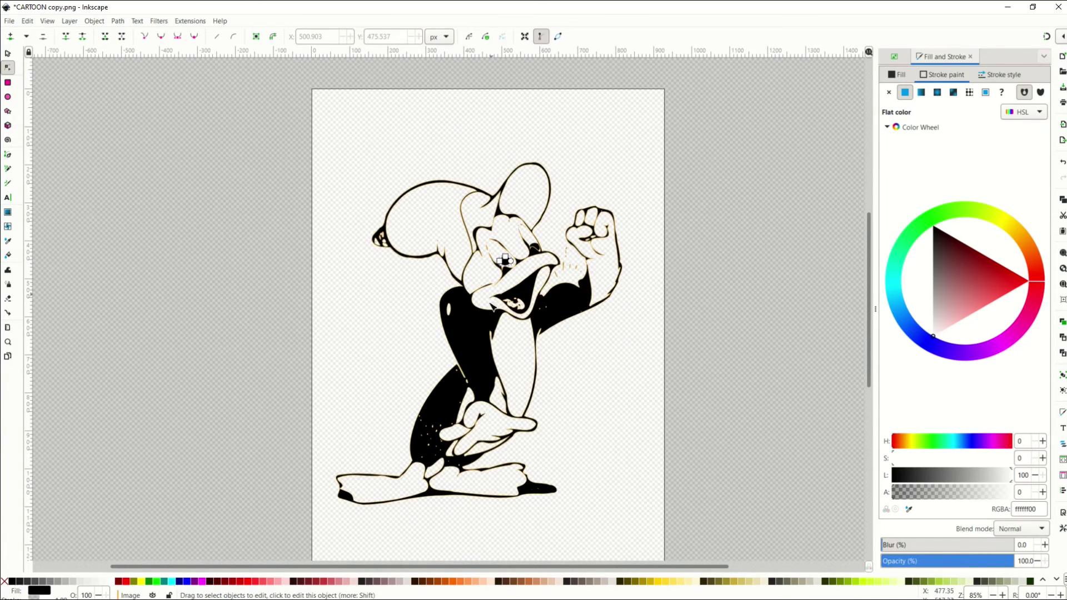
Deselect the eye and inspect the traced path's nodes near the raised arm
{"action": "left_click", "coordinate": [8, 53]}
{"action": "left_click", "coordinate": [257, 211]}
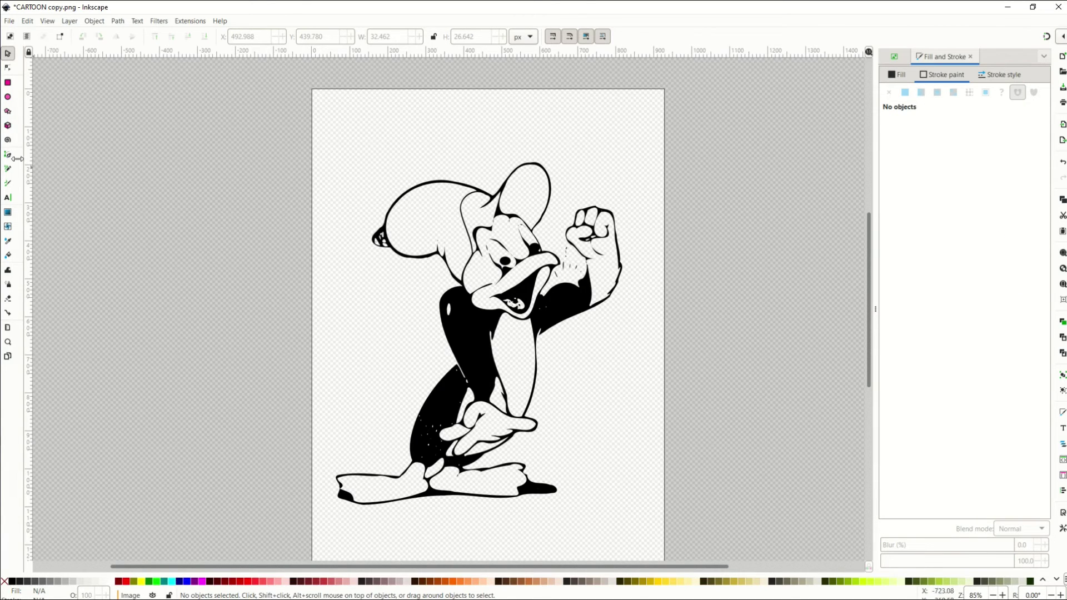
{"action": "double_click", "coordinate": [549, 192]}
{"action": "scroll", "coordinate": [627, 165], "scroll_direction": "up", "scroll_amount": 2}
{"action": "scroll", "coordinate": [698, 255], "scroll_direction": "down", "scroll_amount": 6}
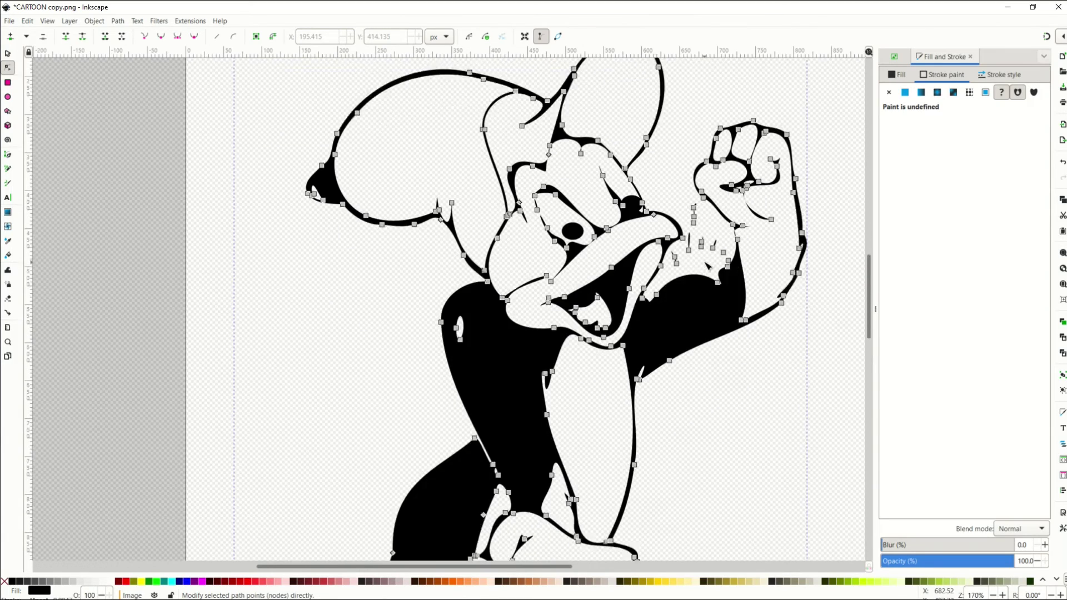
{"action": "scroll", "coordinate": [690, 273], "scroll_direction": "down", "scroll_amount": 2}
{"action": "scroll", "coordinate": [654, 289], "scroll_direction": "down", "scroll_amount": 2}
{"action": "left_click", "coordinate": [620, 289]}
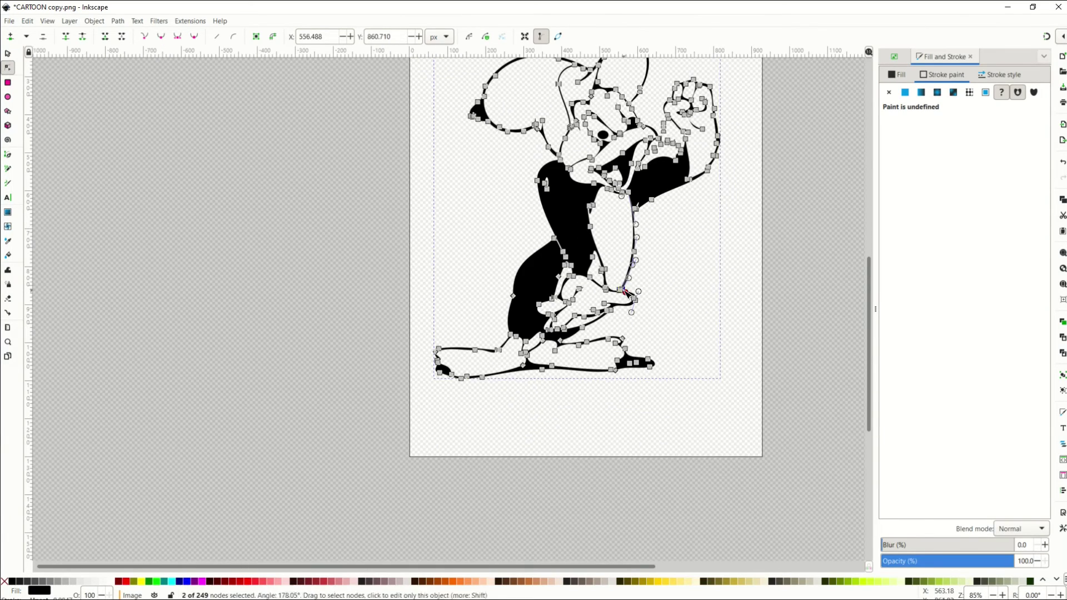
{"action": "scroll", "coordinate": [510, 235], "scroll_direction": "up", "scroll_amount": 3}
Reselect the whole traced path in scale mode and close Fill and Stroke, revealing Trace Bitmap
{"action": "left_click", "coordinate": [8, 53]}
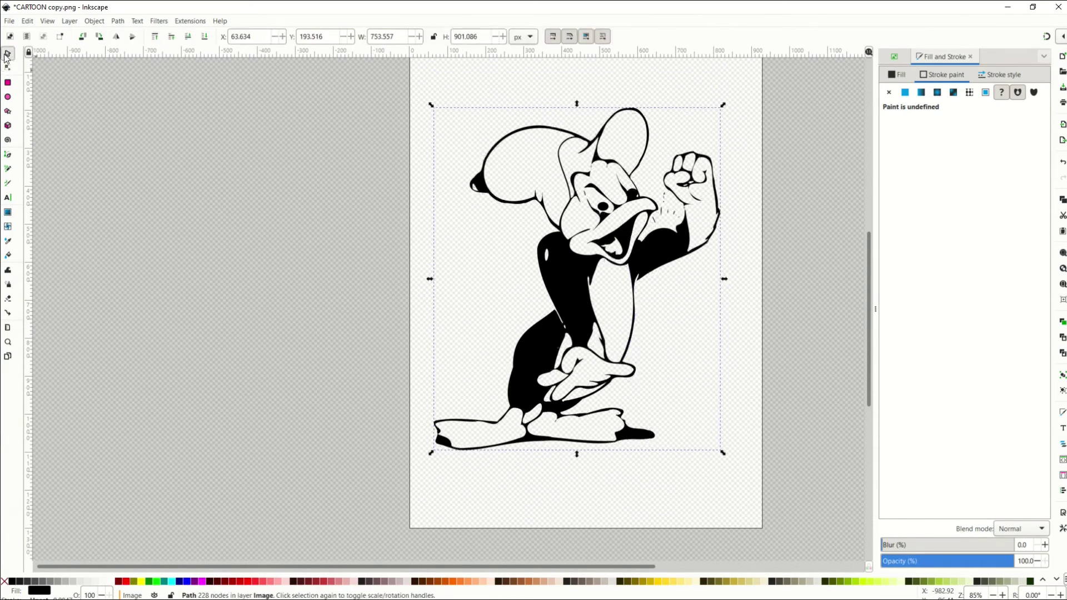
{"action": "left_click", "coordinate": [568, 305]}
{"action": "left_click", "coordinate": [572, 286]}
{"action": "left_click", "coordinate": [971, 56]}
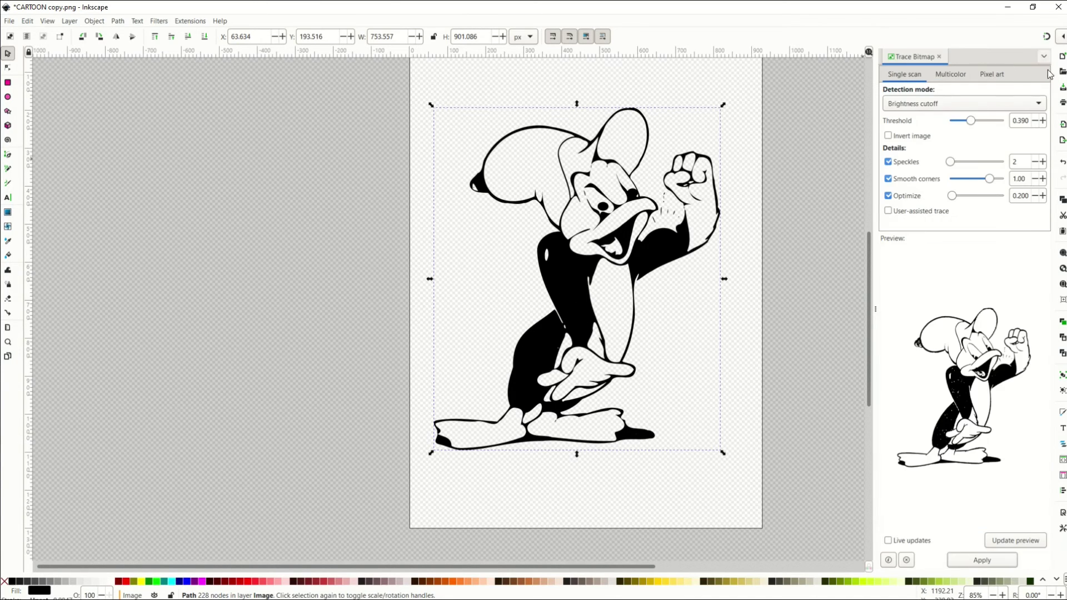
Bring up Export PNG and set the export resolution to 300 DPI
{"action": "left_click", "coordinate": [1061, 141]}
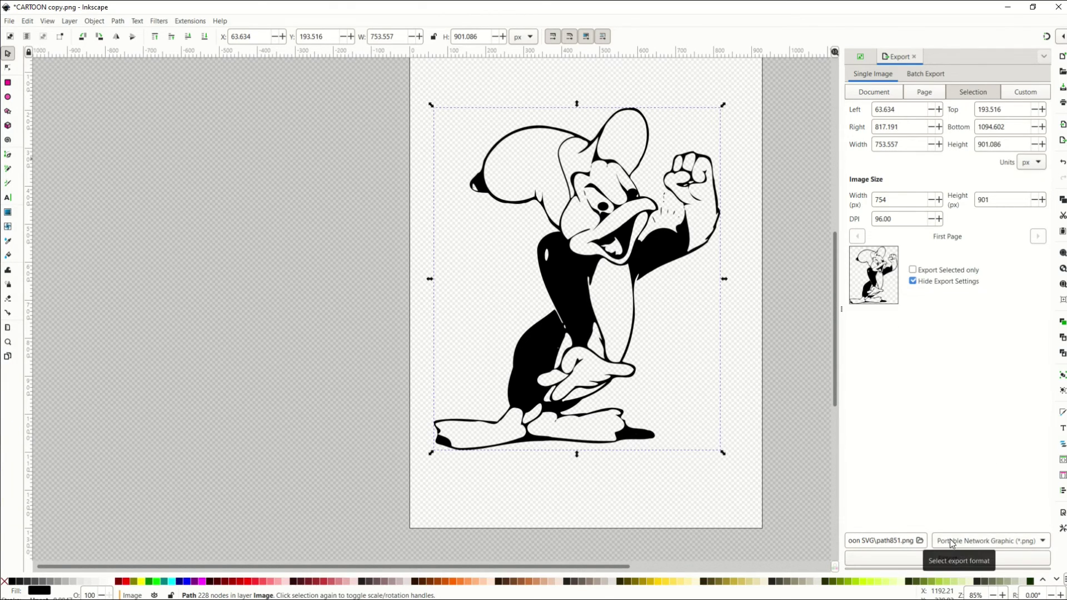
{"action": "scroll", "coordinate": [512, 281], "scroll_direction": "down", "scroll_amount": 1}
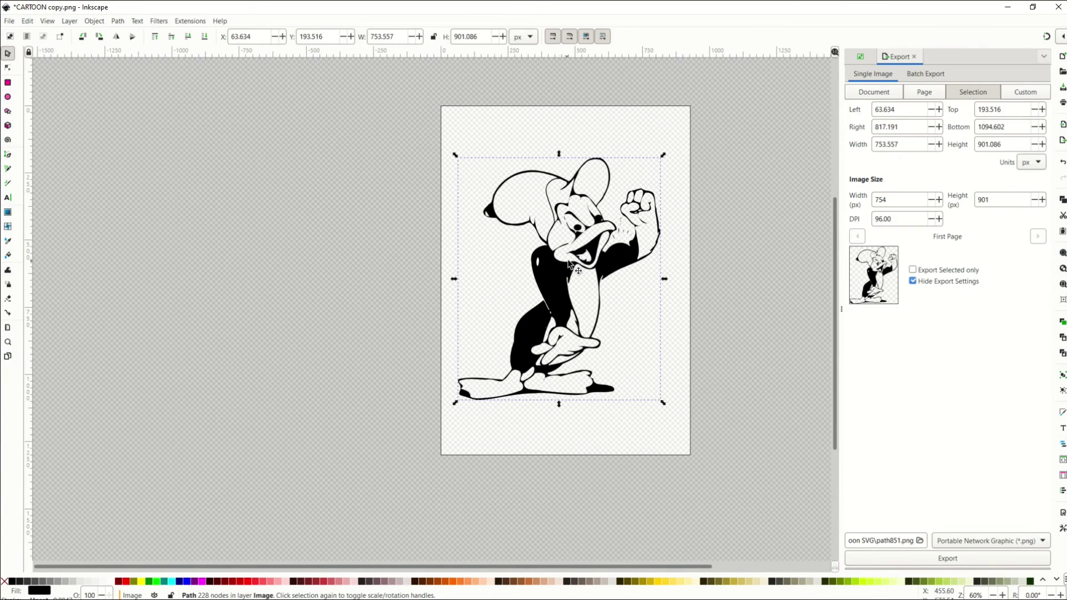
{"action": "double_click", "coordinate": [897, 219]}
{"action": "type", "text": "300"}
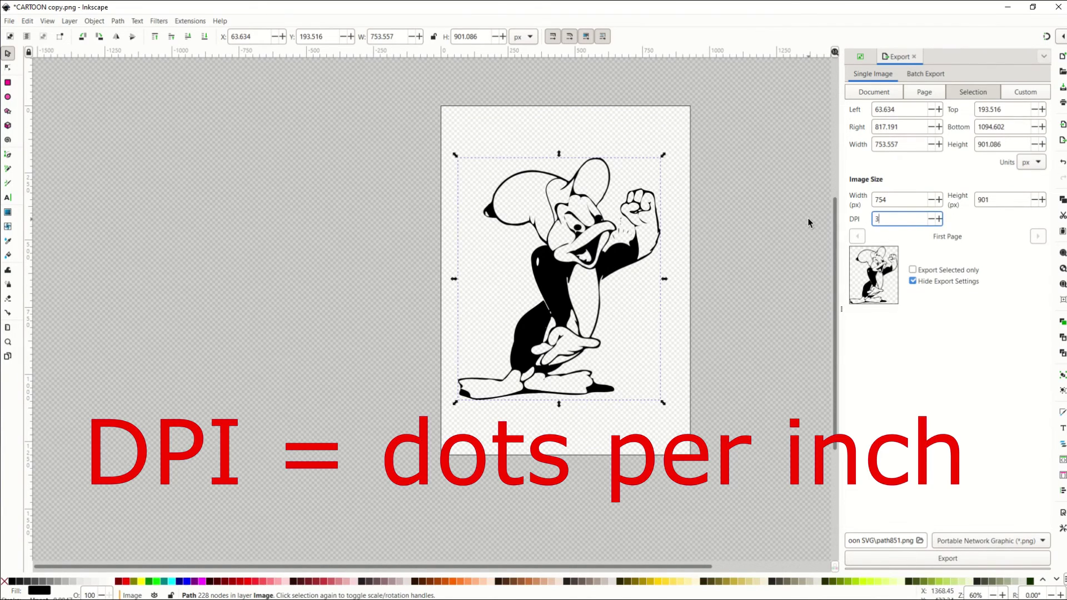
{"action": "key", "text": "Return"}
Undo a trial enlargement of the cartoon, then select all objects including the eyes
{"action": "scroll", "coordinate": [345, 243], "scroll_direction": "down", "scroll_amount": 2, "text": "ctrl"}
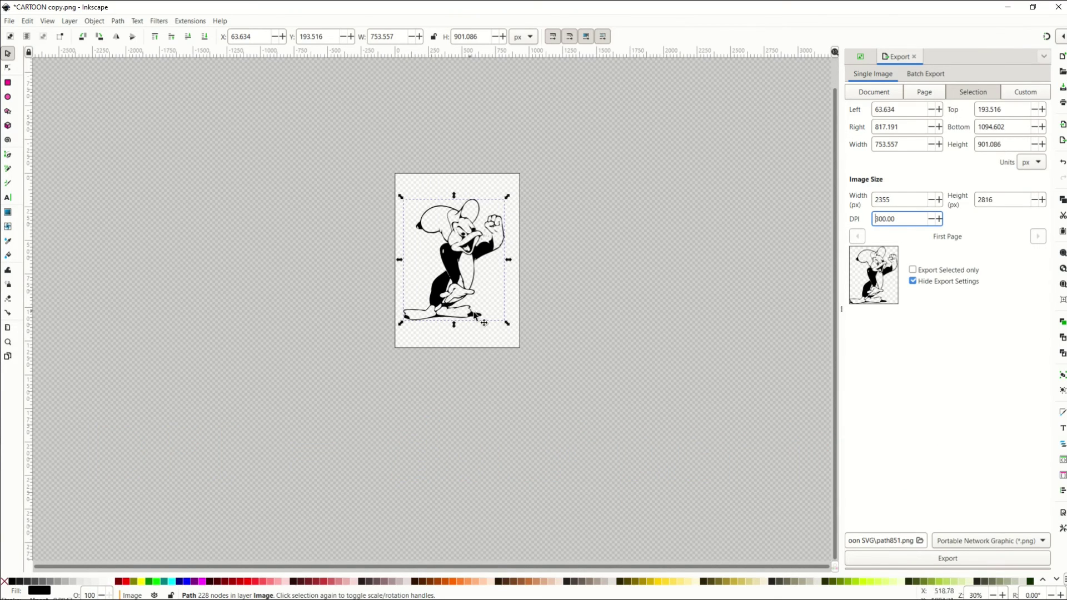
{"action": "left_click_drag", "start_coordinate": [507, 324], "coordinate": [607, 422]}
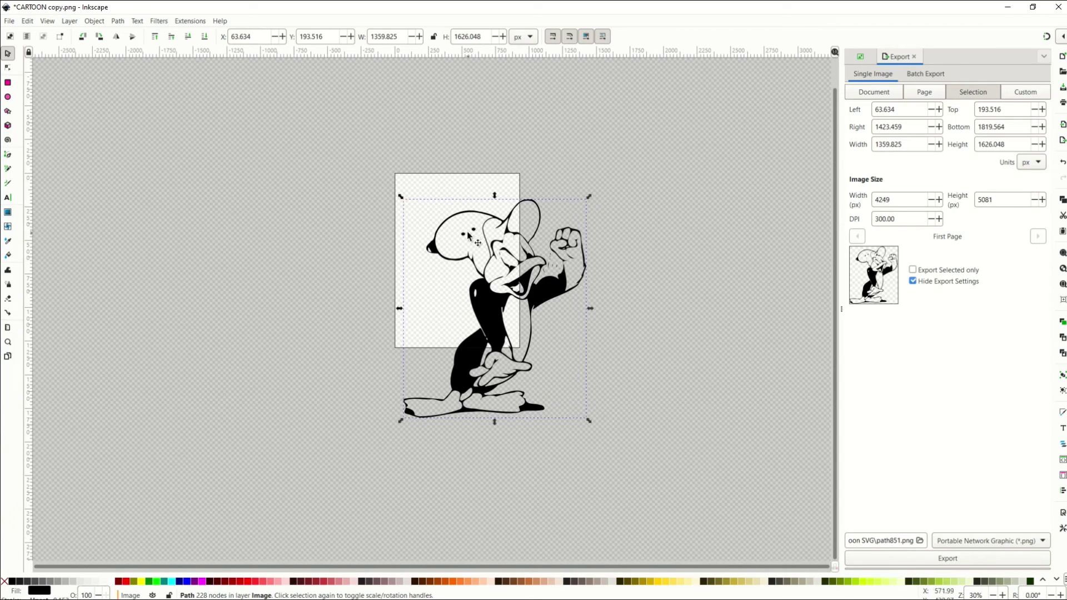
{"action": "key", "text": "ctrl+z"}
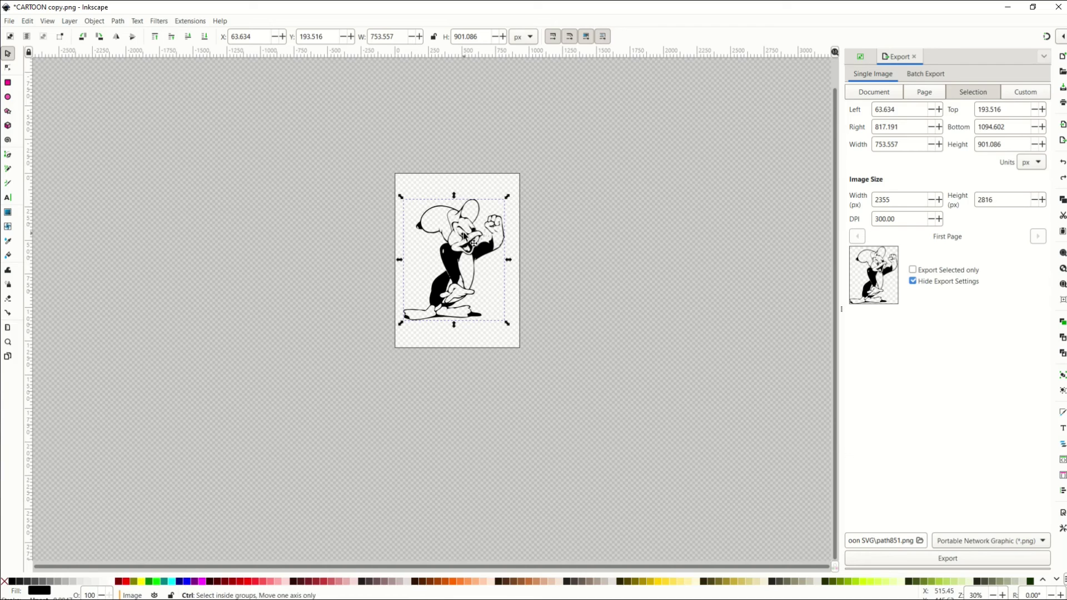
{"action": "key", "text": "ctrl+a"}
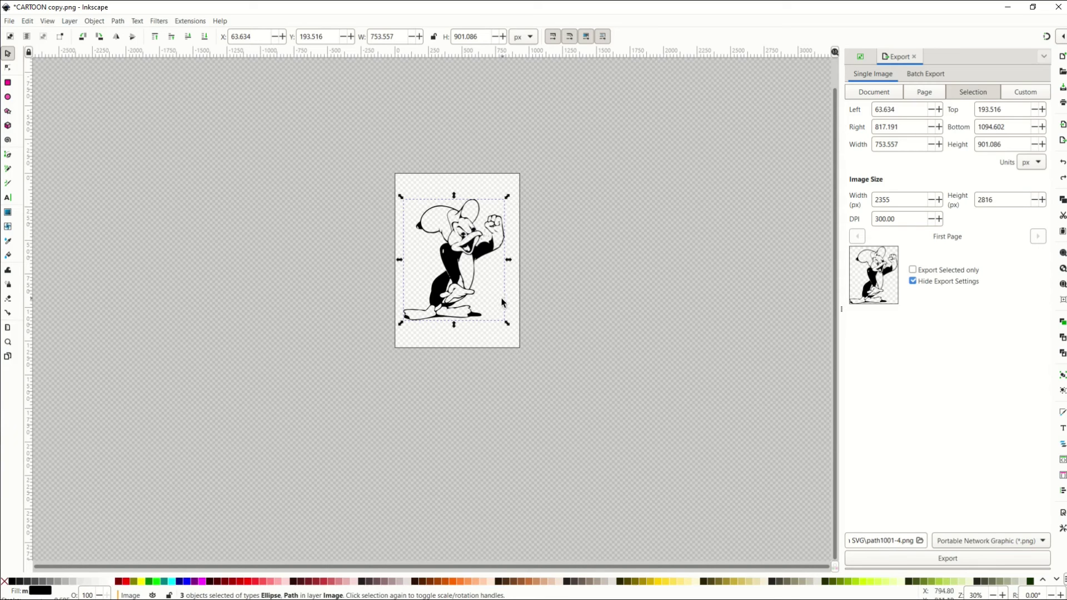
Scale the selected cartoon and eyes up together to about 1799 × 2151 px
{"action": "left_click_drag", "start_coordinate": [507, 323], "coordinate": [697, 493]}
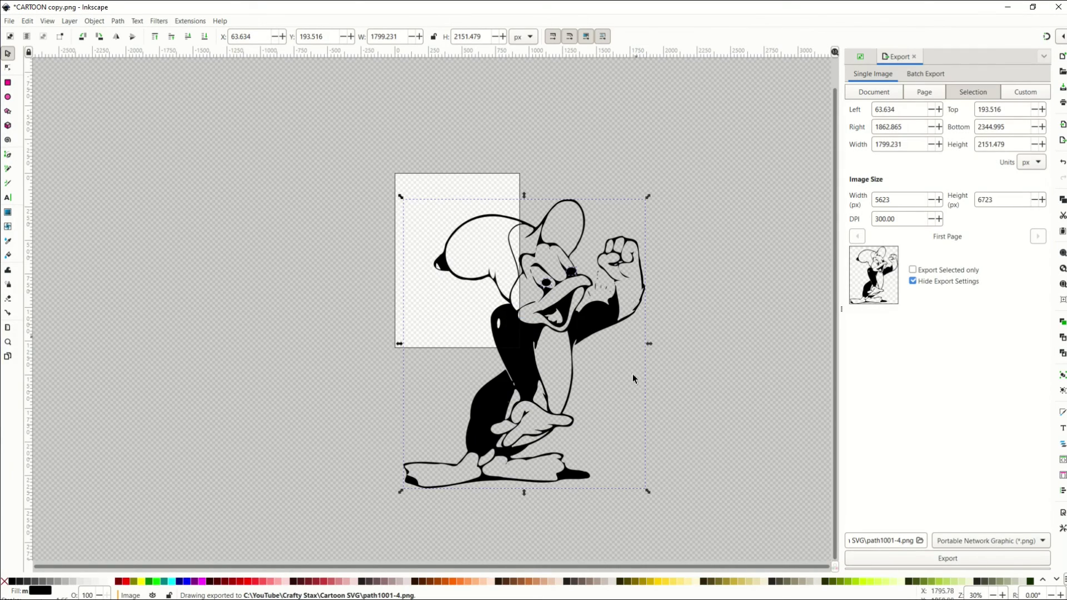
{"action": "left_click", "coordinate": [9, 21]}
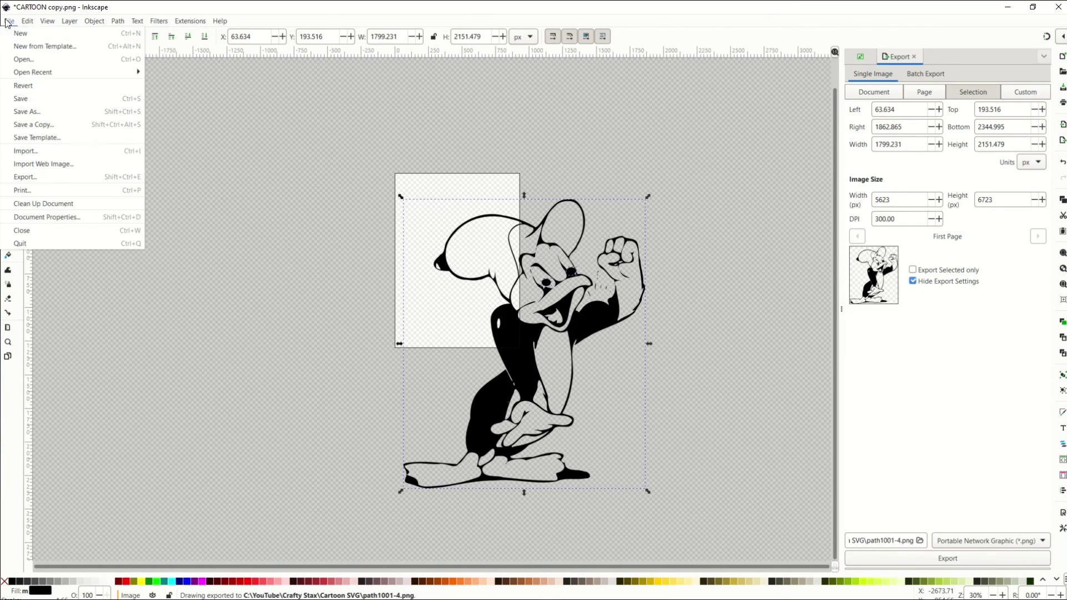
{"action": "left_click", "coordinate": [321, 276]}
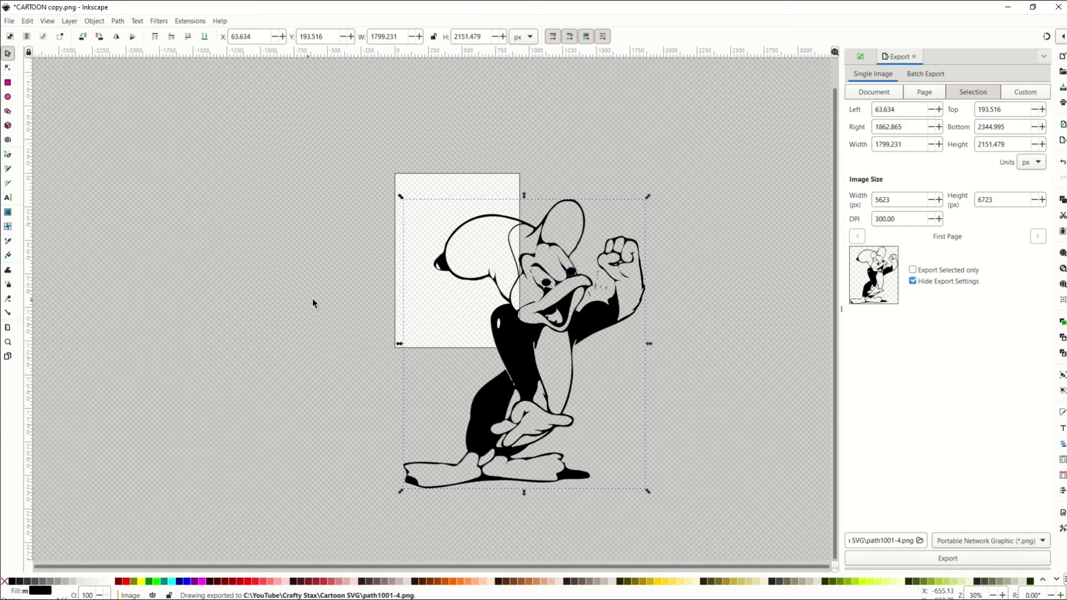
{"action": "left_click", "coordinate": [8, 68]}
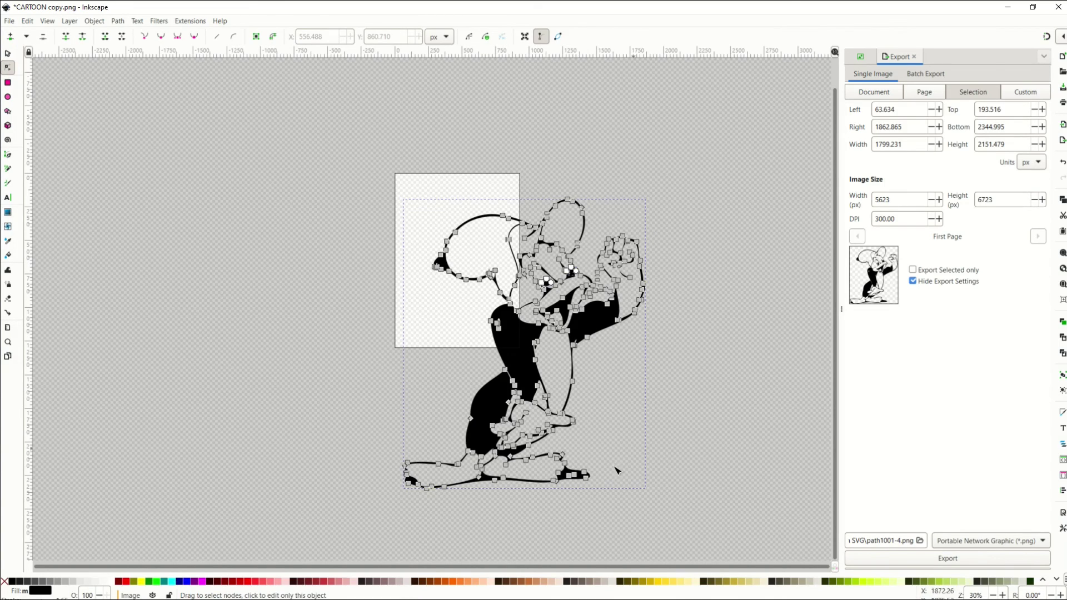
{"action": "left_click", "coordinate": [8, 54]}
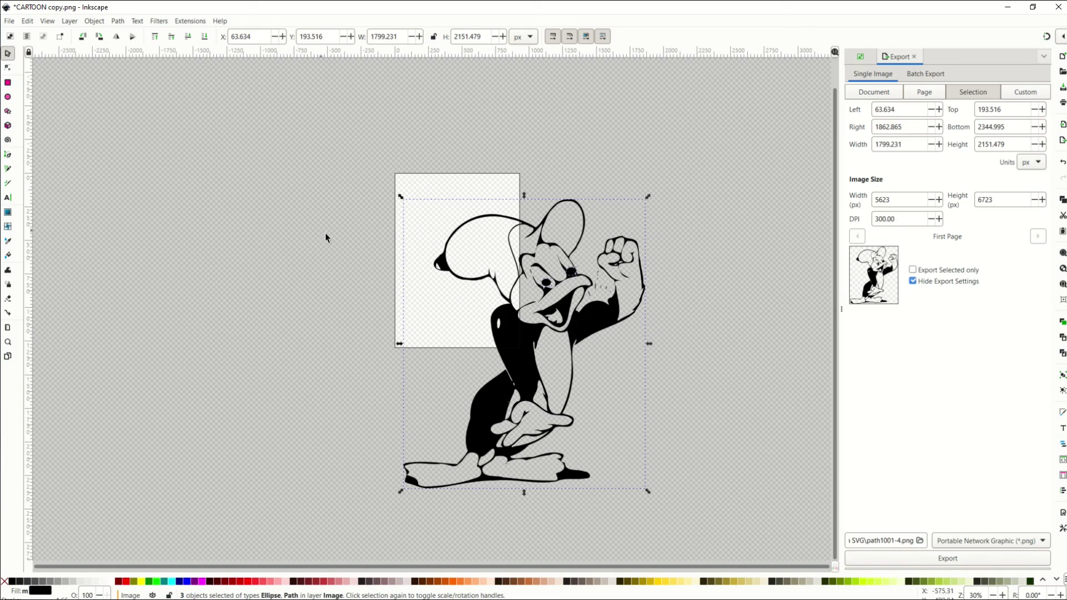